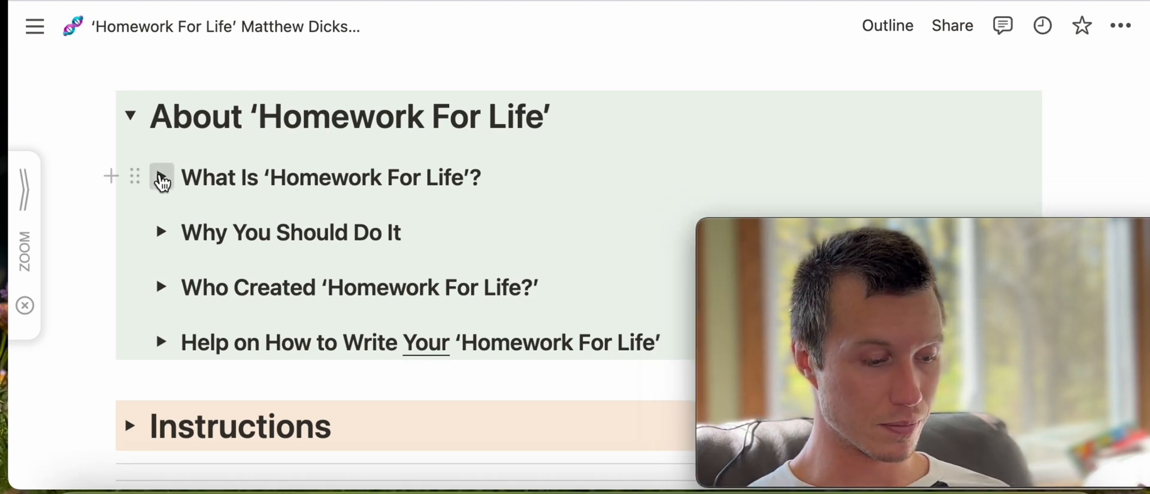
# Expand and read the "What Is 'Homework For Life'?" section, and collapse the whole "About 'Homework For Life'" block
pyautogui.click(161, 177)
pyautogui.scroll(-3, 314, 175)
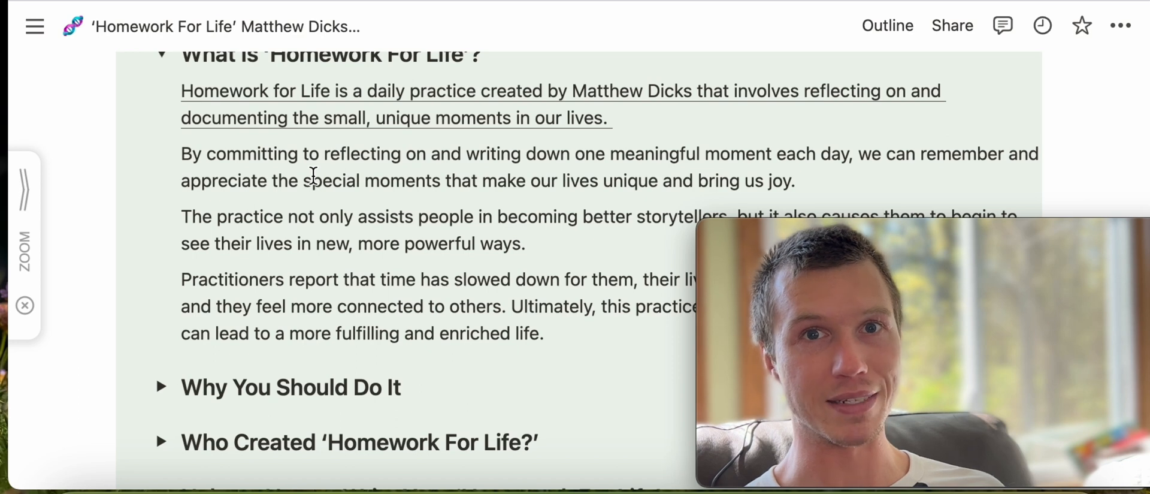
pyautogui.scroll(-5, 264, 192)
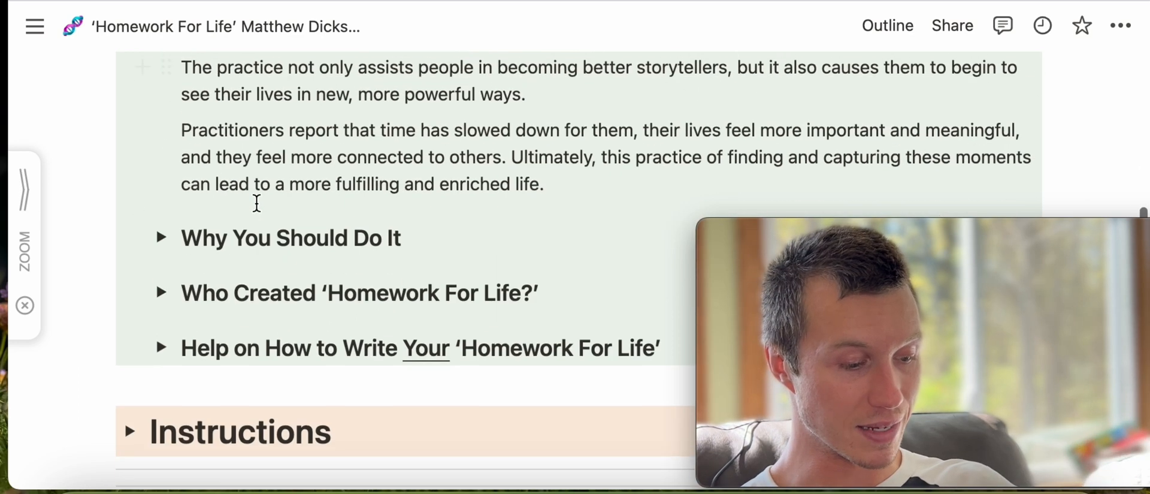
pyautogui.scroll(-3, 175, 249)
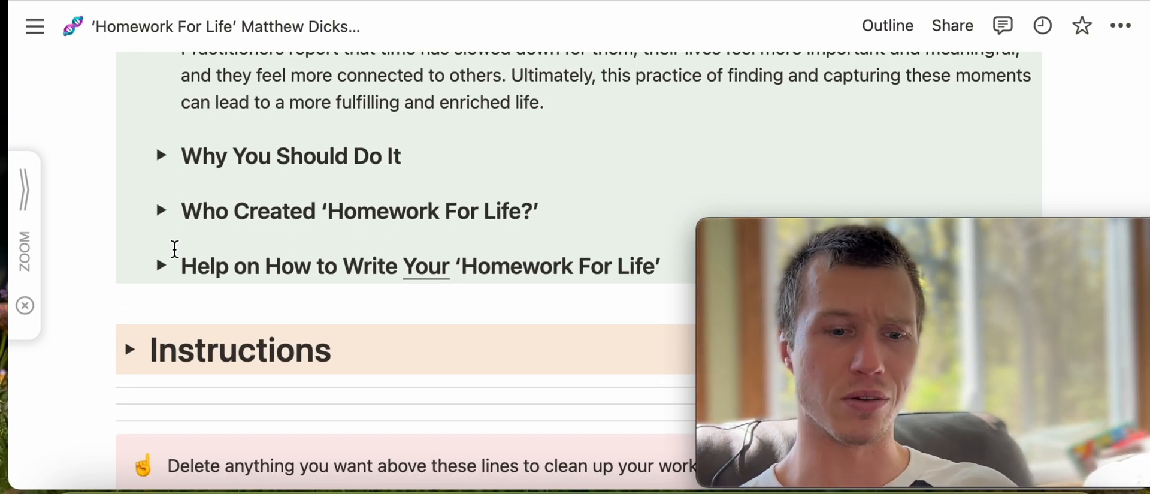
pyautogui.scroll(-6, 175, 249)
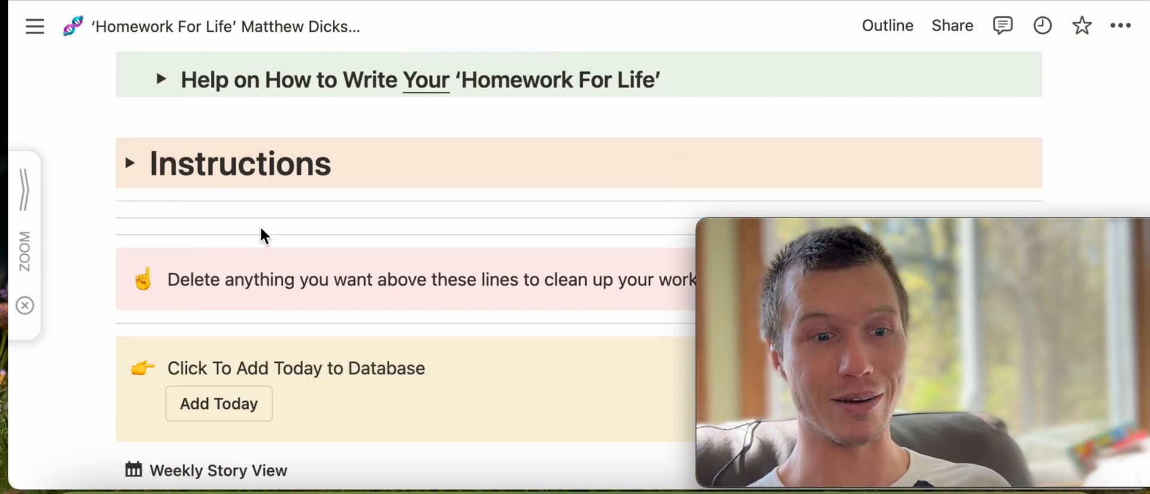
pyautogui.scroll(-4, 261, 232)
pyautogui.scroll(16, 261, 230)
pyautogui.scroll(8, 262, 228)
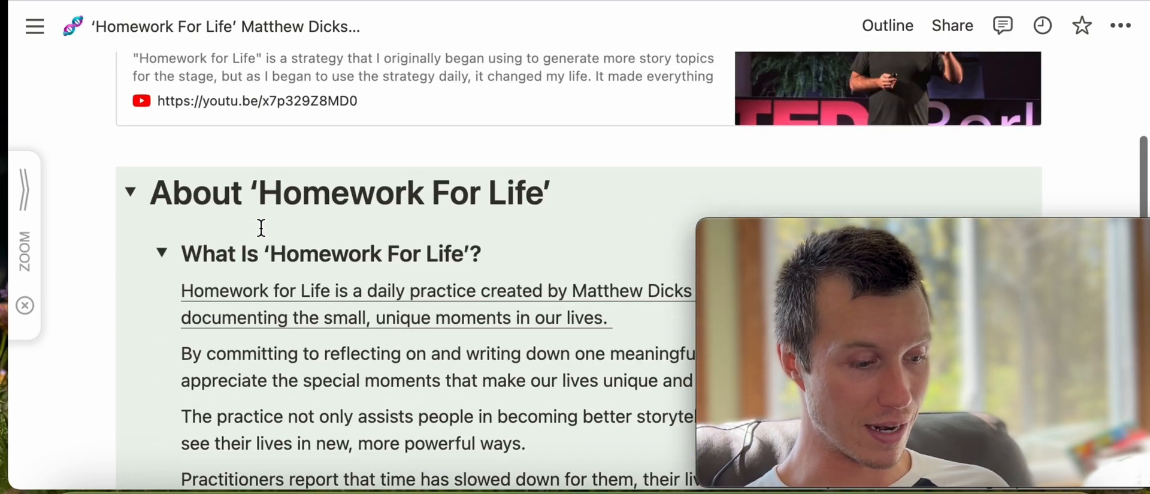
pyautogui.click(129, 192)
# Expand the Instructions section, read how to use the template, and collapse it again
pyautogui.scroll(-3, 161, 198)
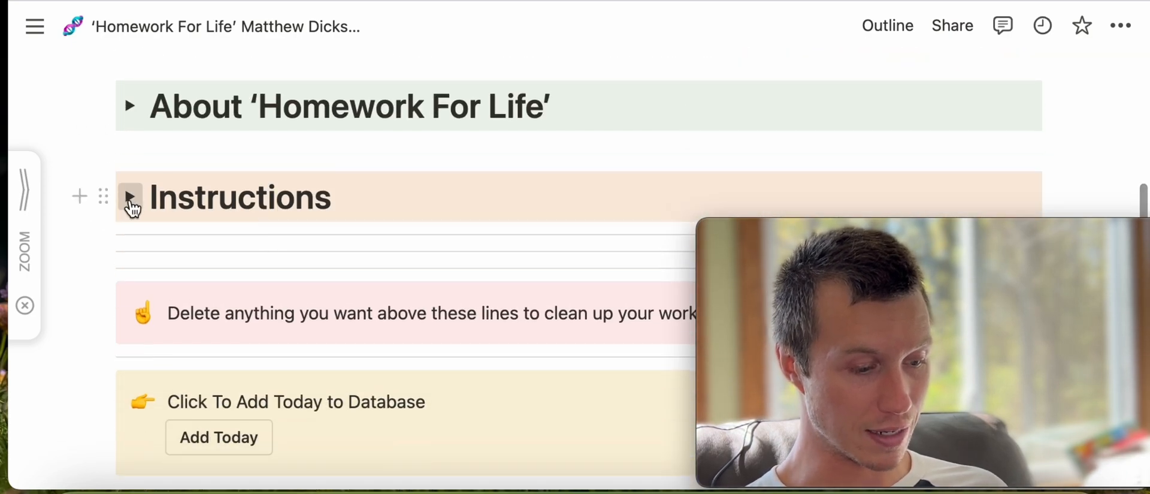
pyautogui.click(129, 196)
pyautogui.scroll(-5, 231, 226)
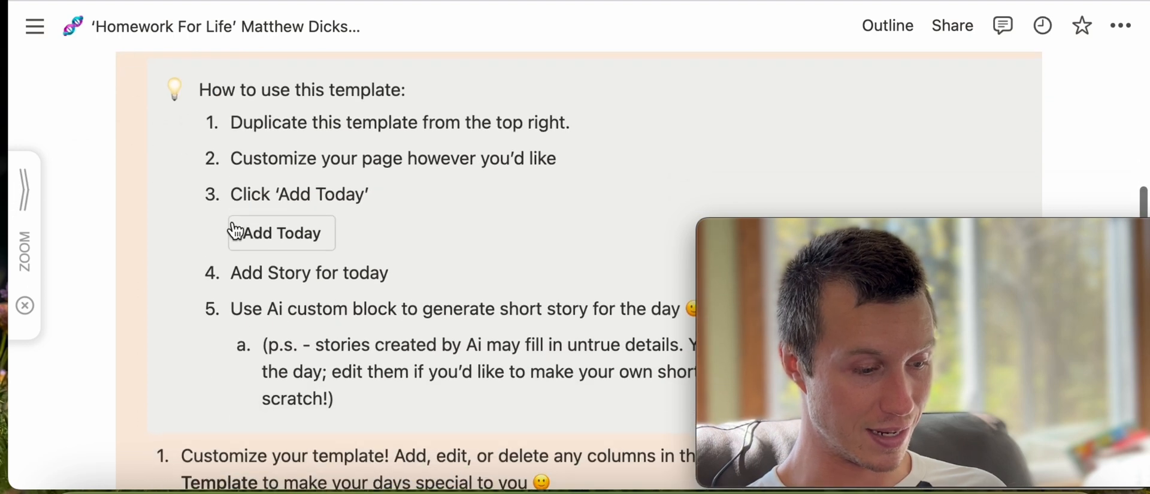
pyautogui.scroll(4, 239, 287)
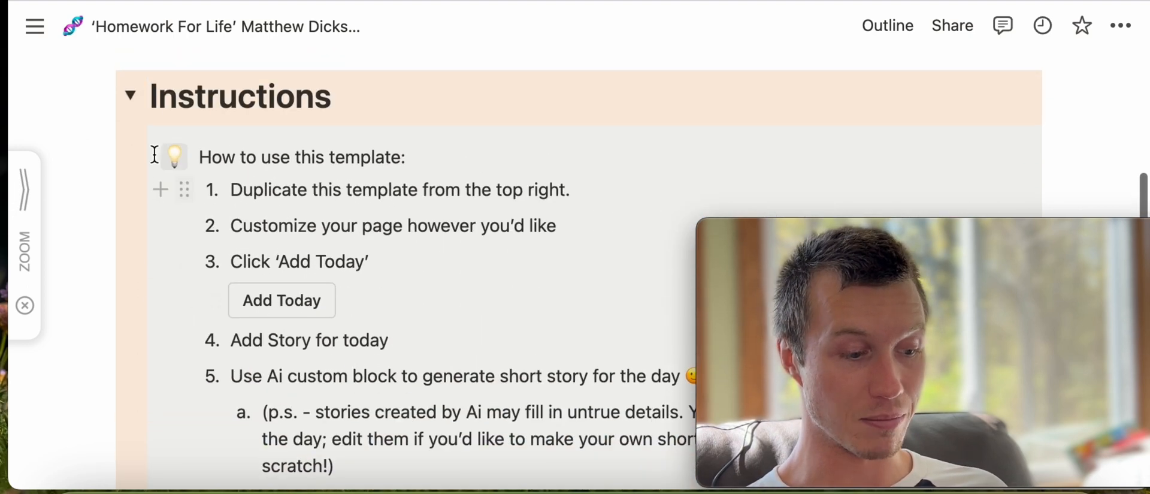
pyautogui.click(132, 100)
pyautogui.scroll(-1, 257, 214)
pyautogui.scroll(4, 258, 214)
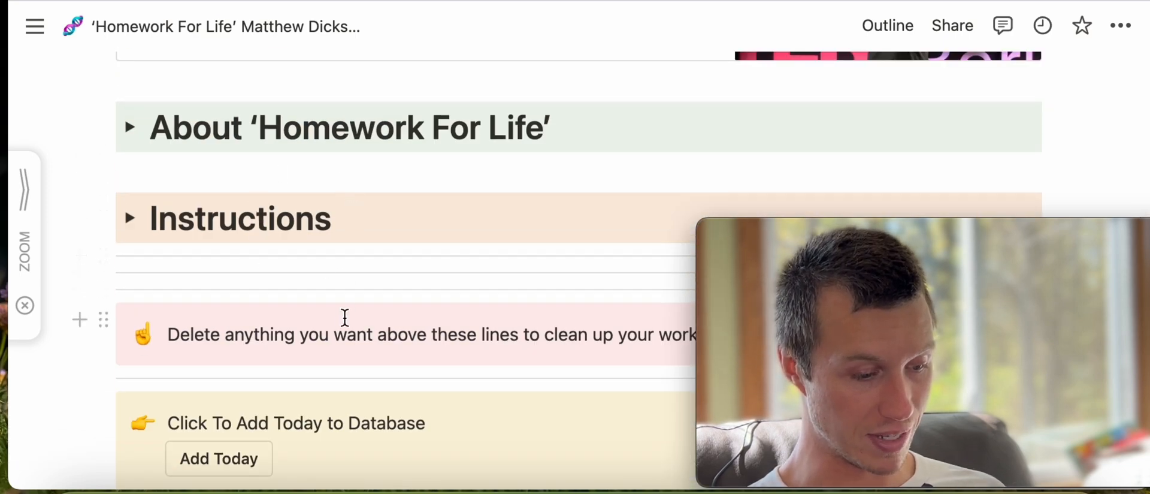
# Examine the Weekly Story View database and the Additional Resources block beneath it
pyautogui.scroll(-5, 346, 324)
pyautogui.scroll(-3, 347, 326)
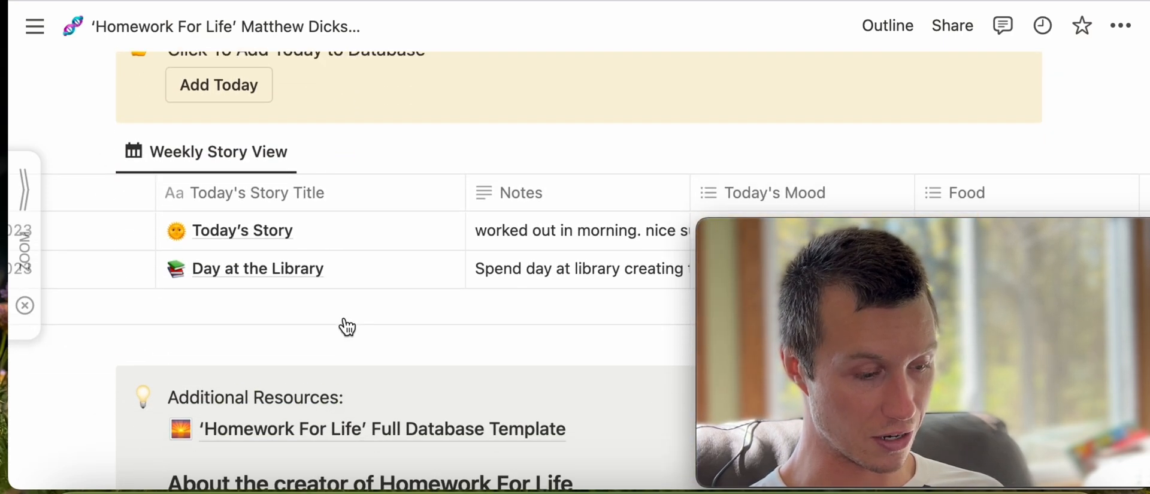
pyautogui.hscroll(-5, 347, 324)
pyautogui.scroll(-2, 332, 275)
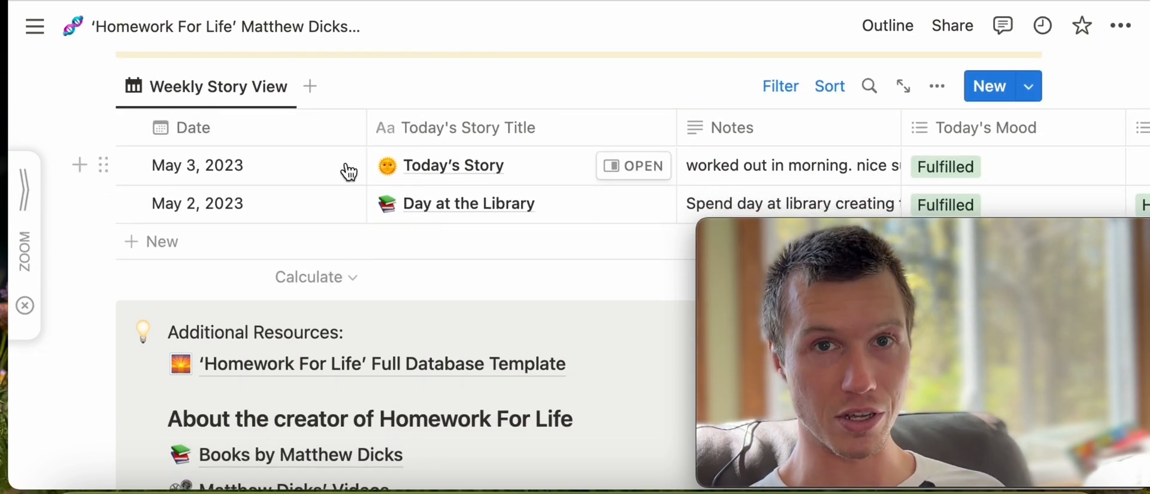
pyautogui.scroll(-3, 354, 290)
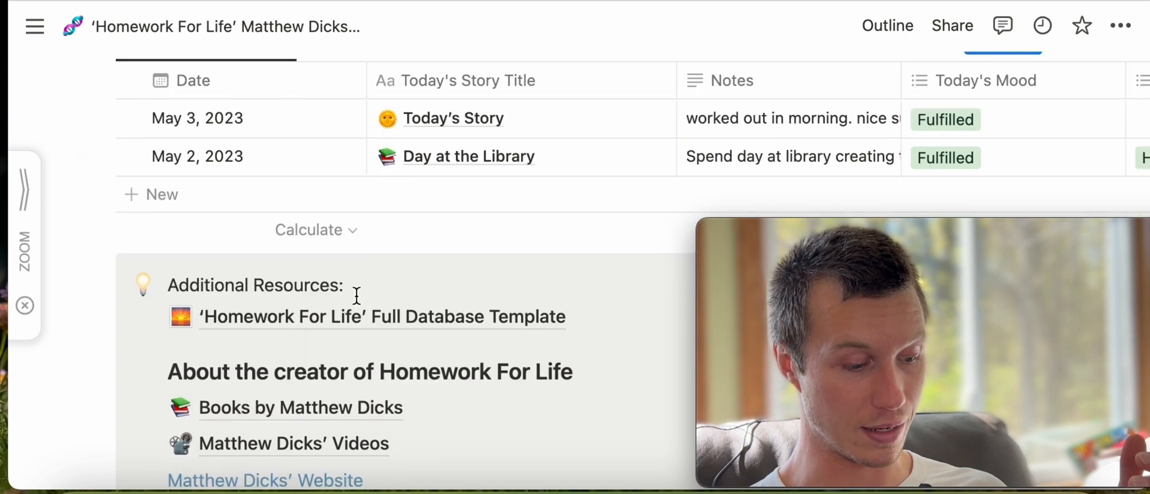
pyautogui.scroll(5, 403, 257)
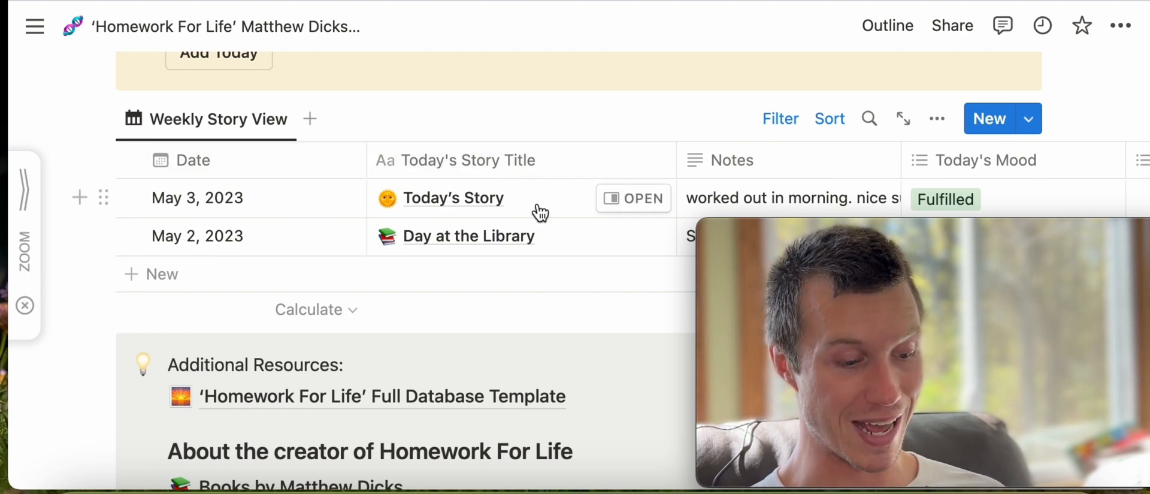
# Read the full Notes text of the "Today's Story" and "Day at the Library" entries without changing it
pyautogui.hscroll(5, 590, 207)
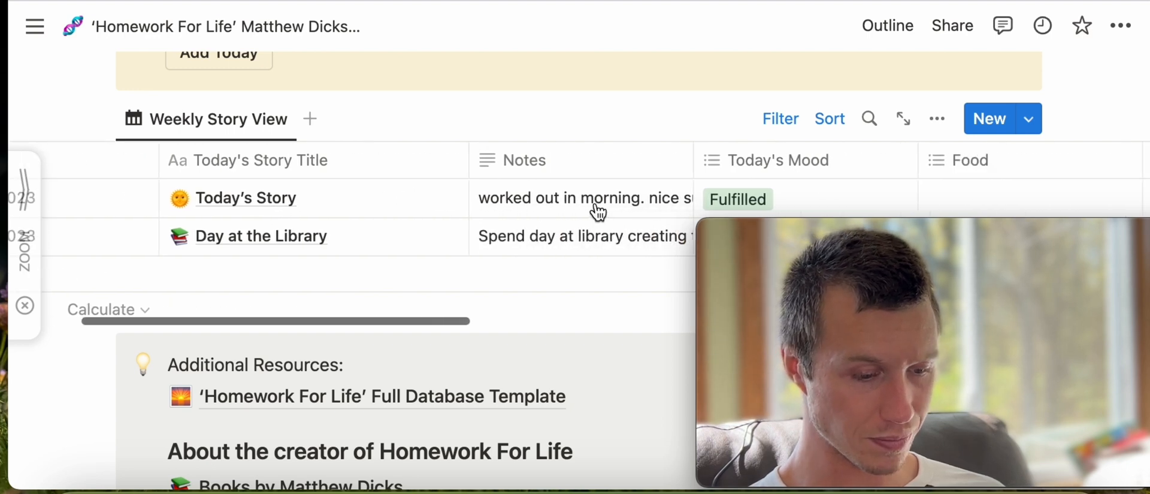
pyautogui.scroll(-1, 575, 204)
pyautogui.click(585, 168)
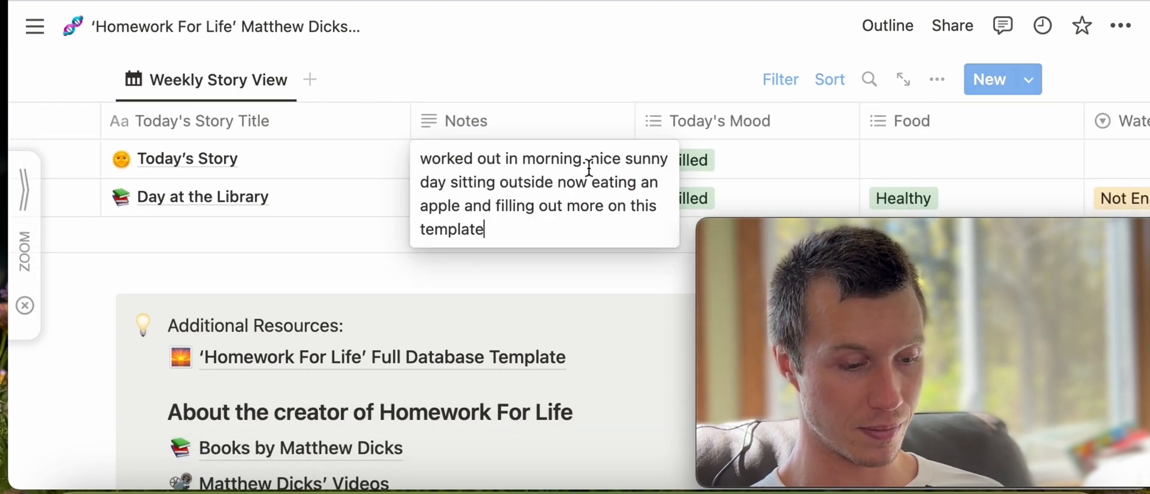
pyautogui.press('Return')
pyautogui.click(517, 201)
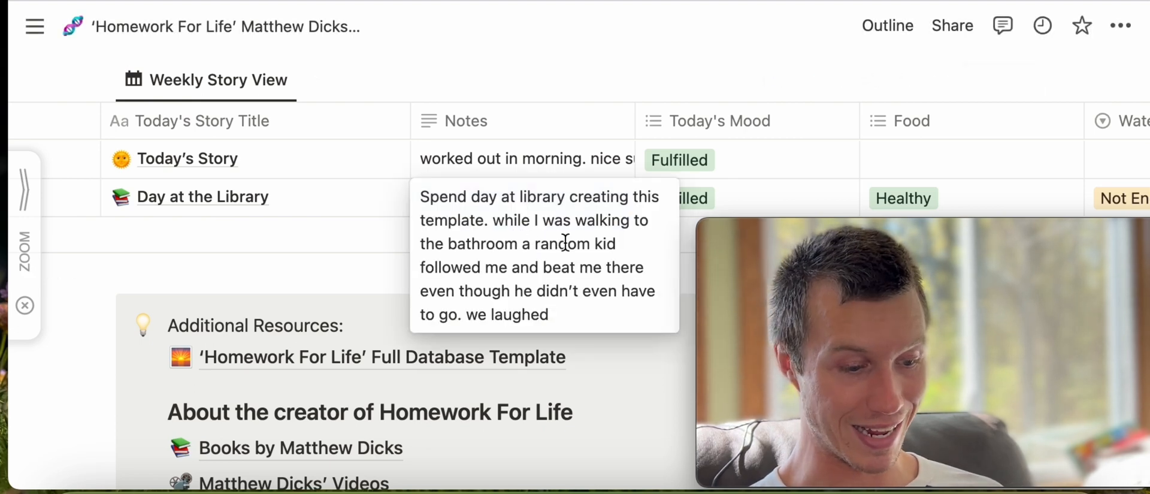
pyautogui.press('Escape')
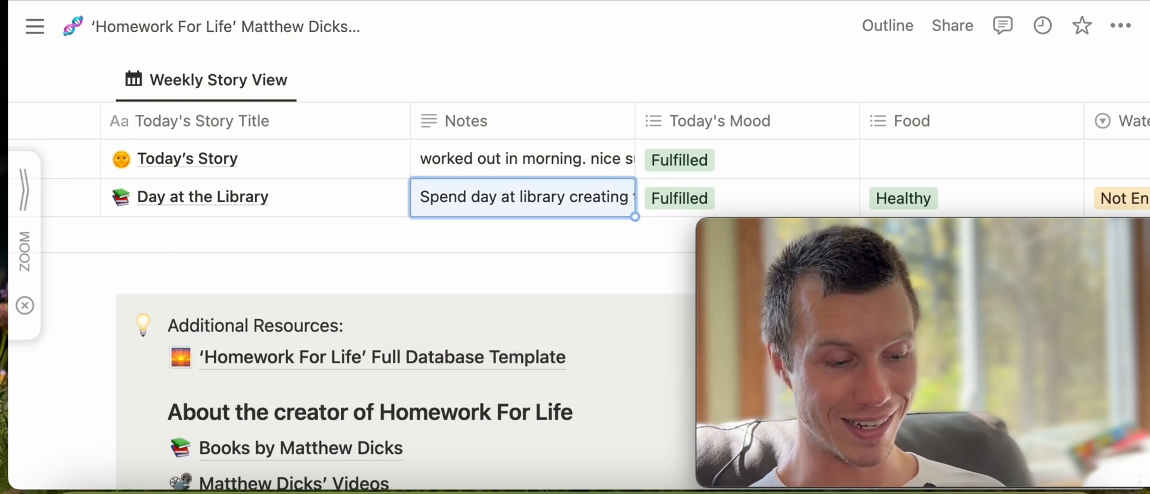
# Check the Food options available for the "Day at the Library" entry and leave its selection as is
pyautogui.hscroll(2, 625, 213)
pyautogui.hscroll(-3, 625, 212)
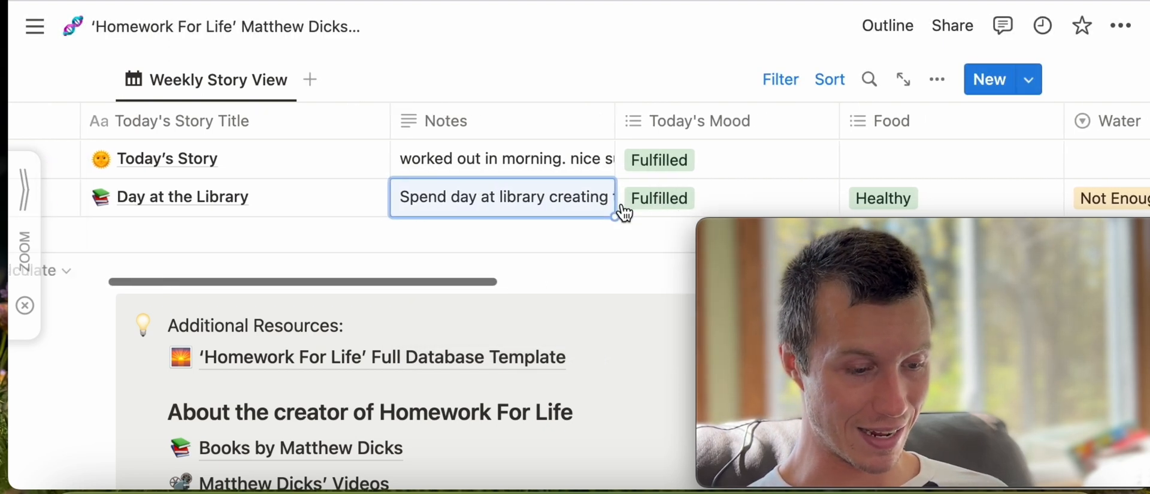
pyautogui.hscroll(6, 628, 211)
pyautogui.hscroll(6, 629, 211)
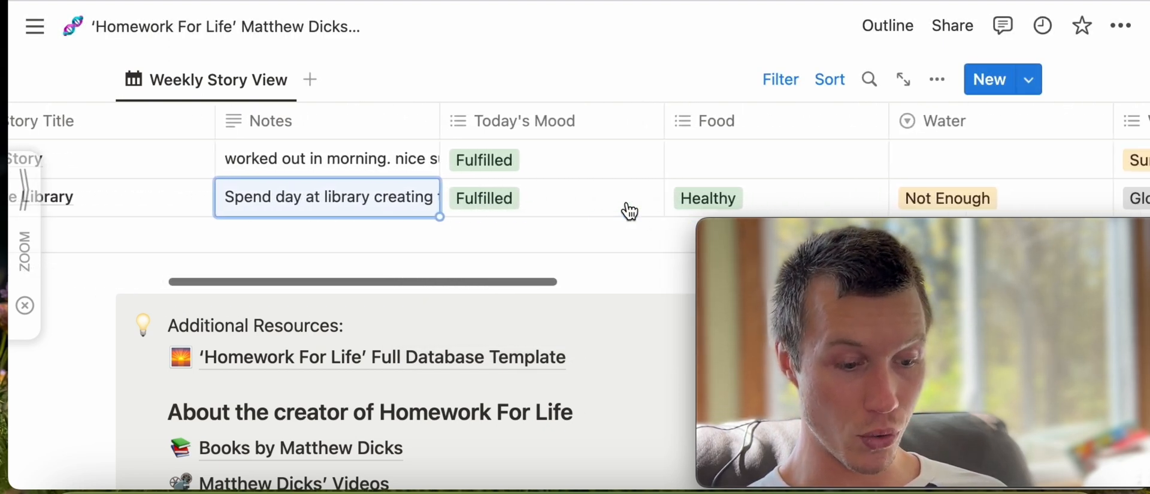
pyautogui.click(662, 198)
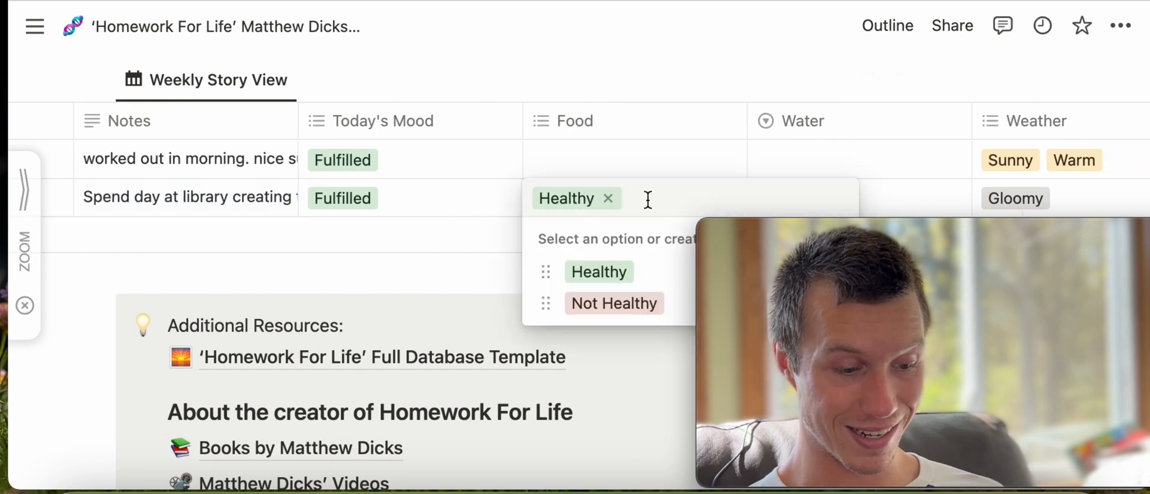
pyautogui.click(695, 174)
# Examine the Water and Weather columns and the habit checkbox columns from Learn? to Loved? in the Weekly Story View
pyautogui.hscroll(3, 768, 172)
pyautogui.hscroll(10, 768, 172)
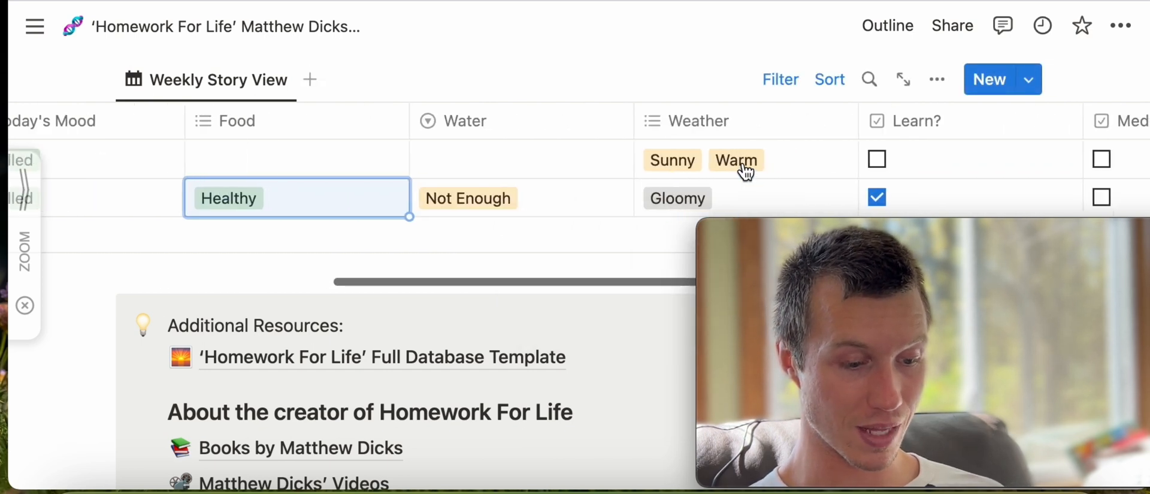
pyautogui.hscroll(8, 630, 174)
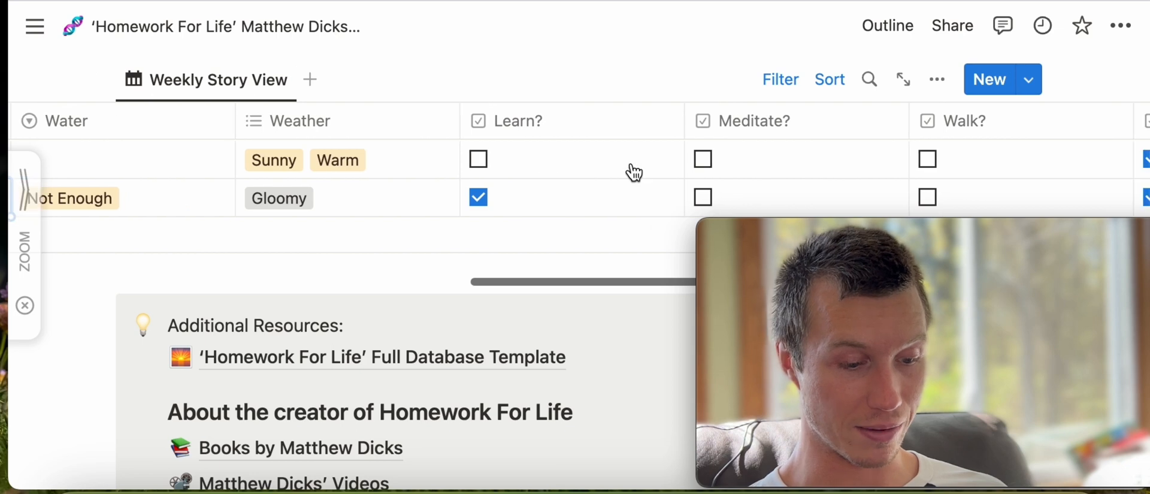
pyautogui.hscroll(6, 635, 173)
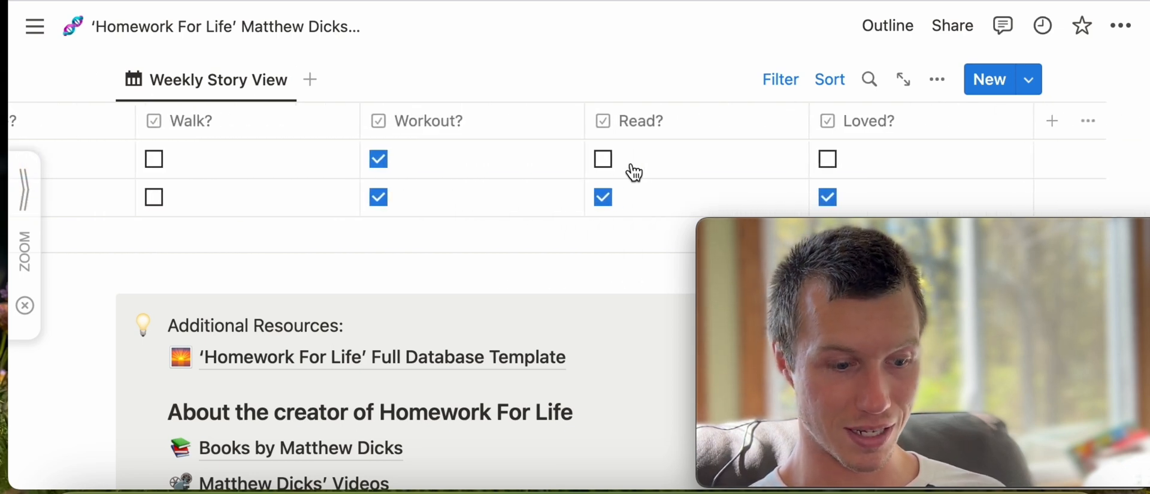
pyautogui.hscroll(-20, 633, 171)
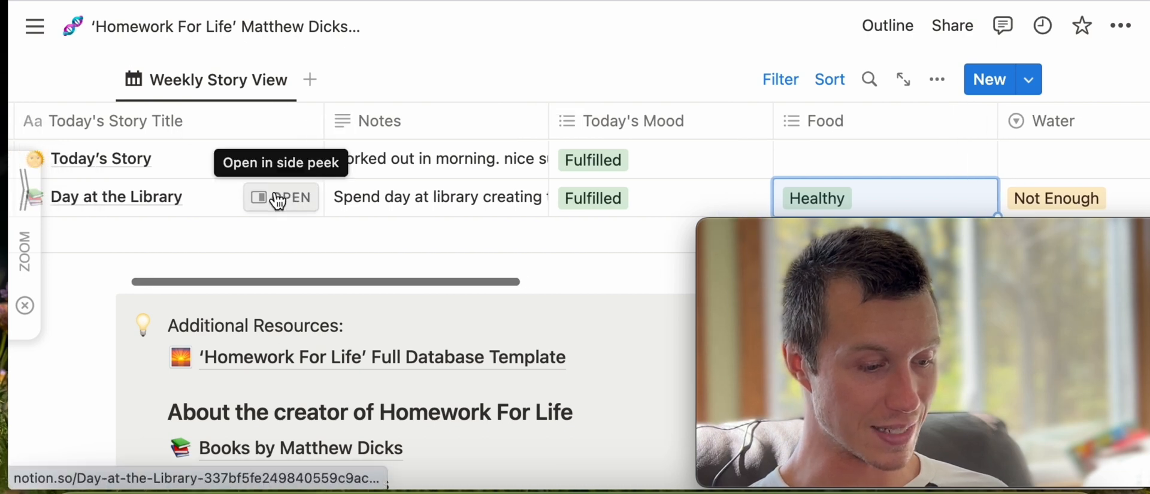
# Open the "Day at the Library" entry in side peek and review its properties, writing prompts and story
pyautogui.click(282, 197)
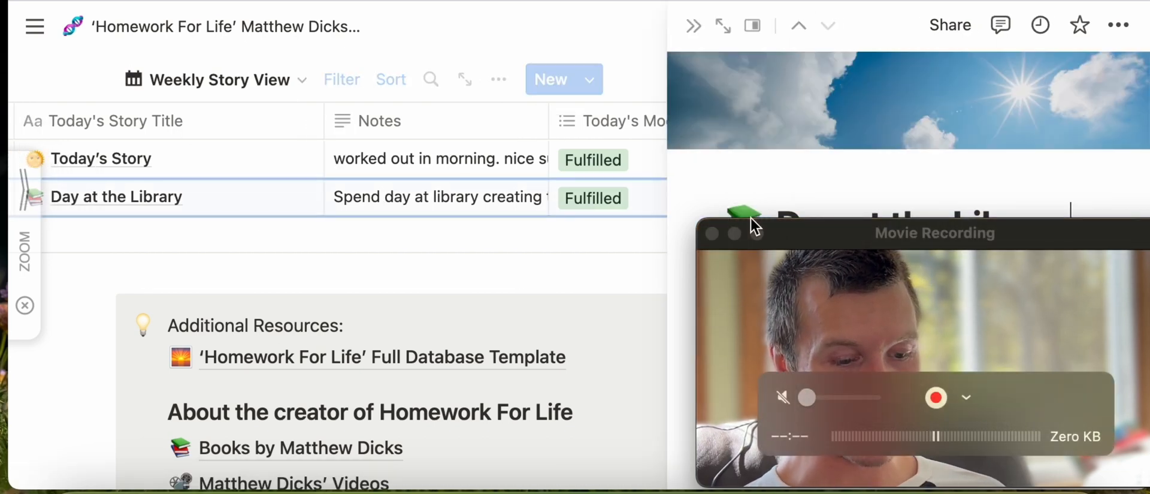
pyautogui.moveTo(812, 246); pyautogui.dragTo(296, 175)
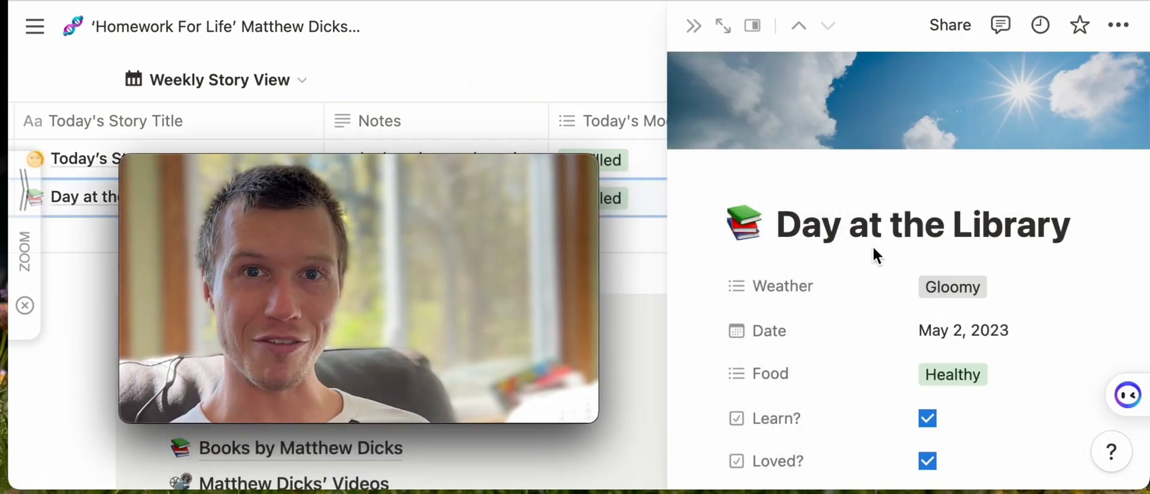
pyautogui.scroll(-3, 874, 249)
pyautogui.scroll(-10, 873, 246)
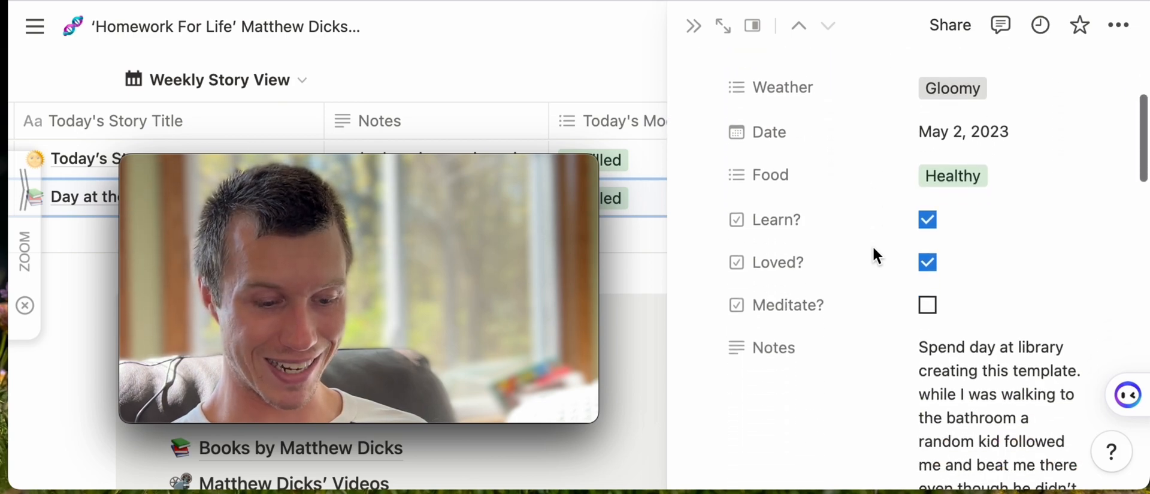
pyautogui.scroll(-5, 873, 246)
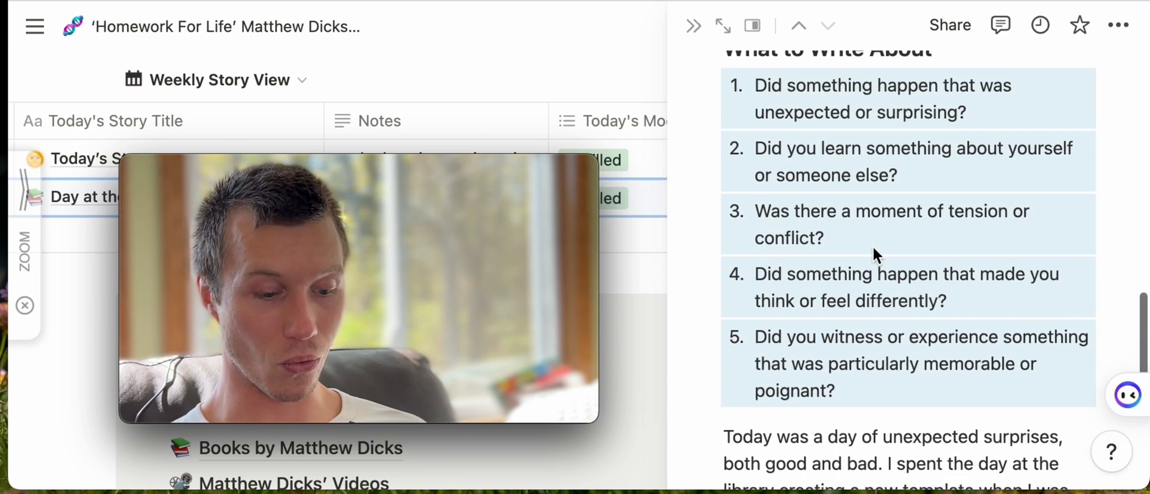
pyautogui.scroll(-5, 908, 243)
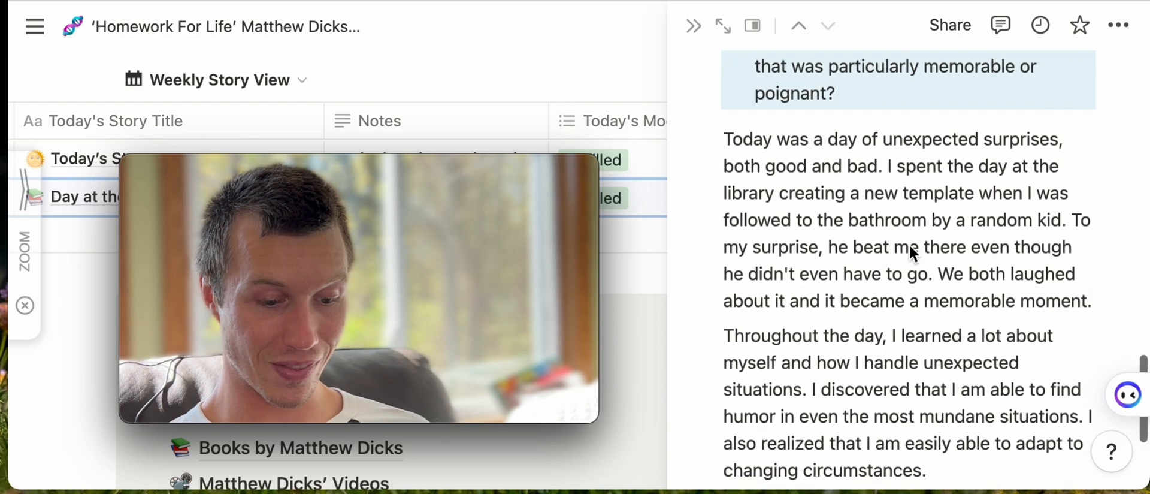
# Examine the AI-generated story in the "Day at the Library" page and the AI block prompt beneath it
pyautogui.scroll(5, 909, 243)
pyautogui.scroll(1, 909, 243)
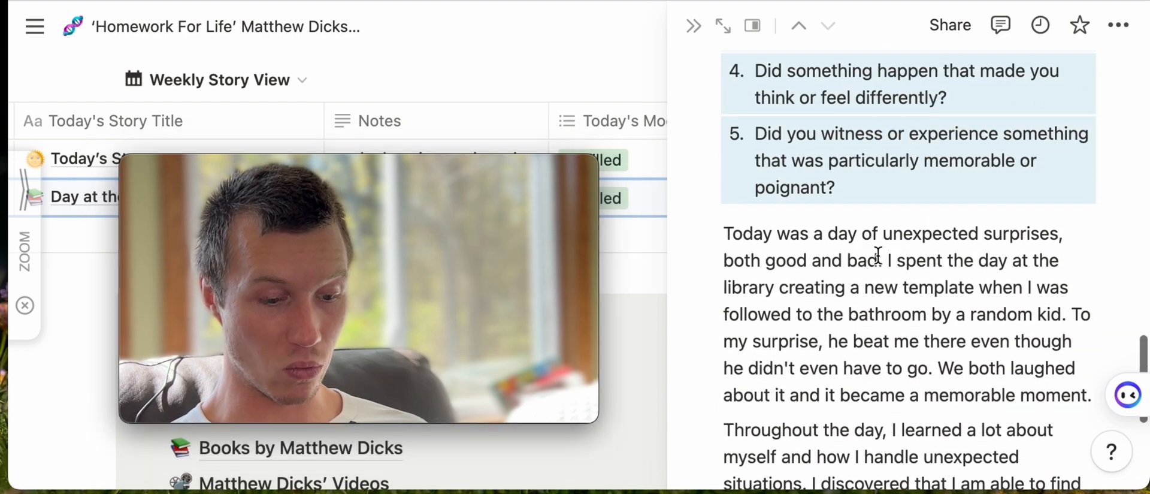
pyautogui.moveTo(917, 234)
pyautogui.scroll(-8, 835, 272)
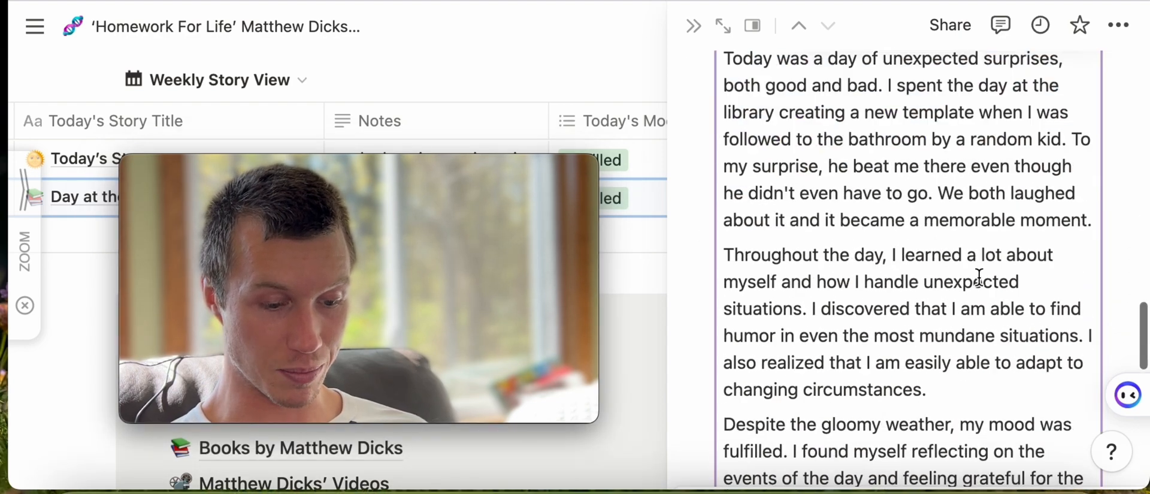
pyautogui.scroll(-1, 874, 371)
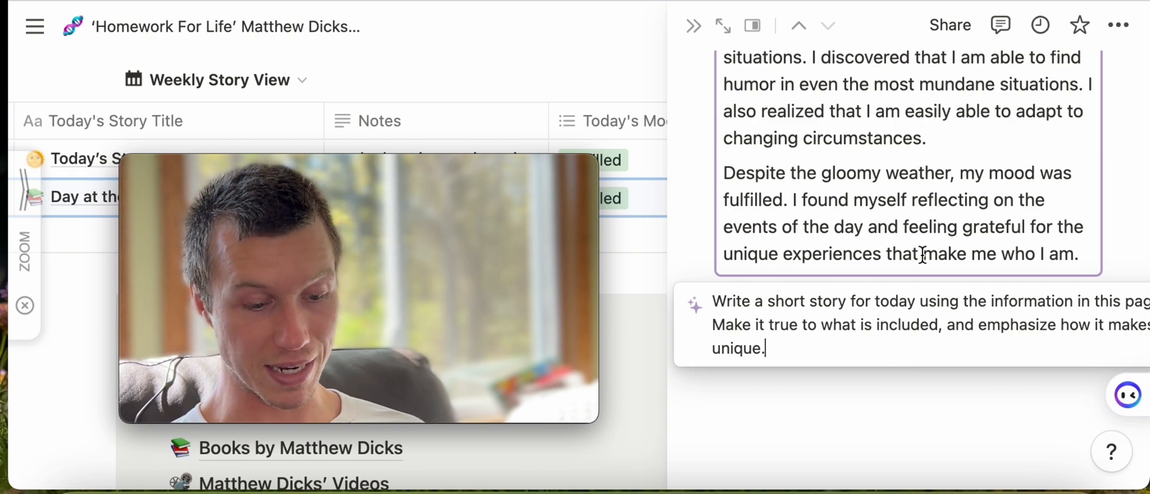
pyautogui.click(943, 255)
pyautogui.scroll(7, 952, 256)
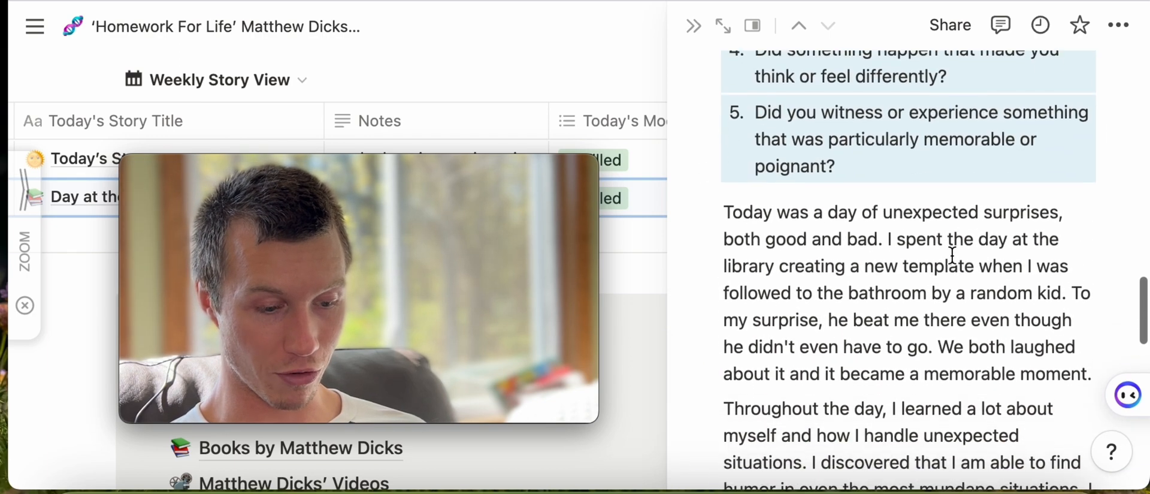
pyautogui.scroll(-5, 953, 255)
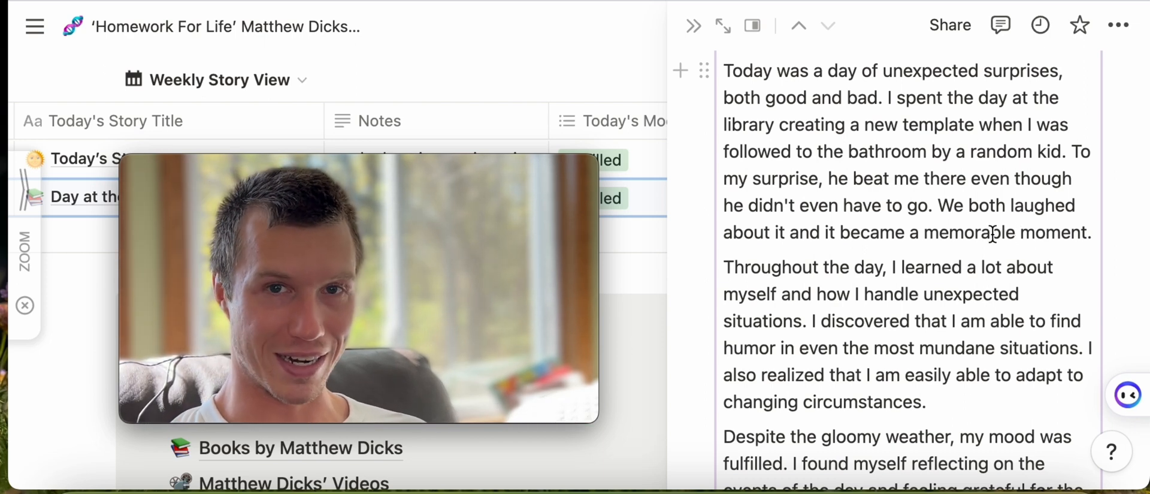
pyautogui.scroll(-3, 993, 234)
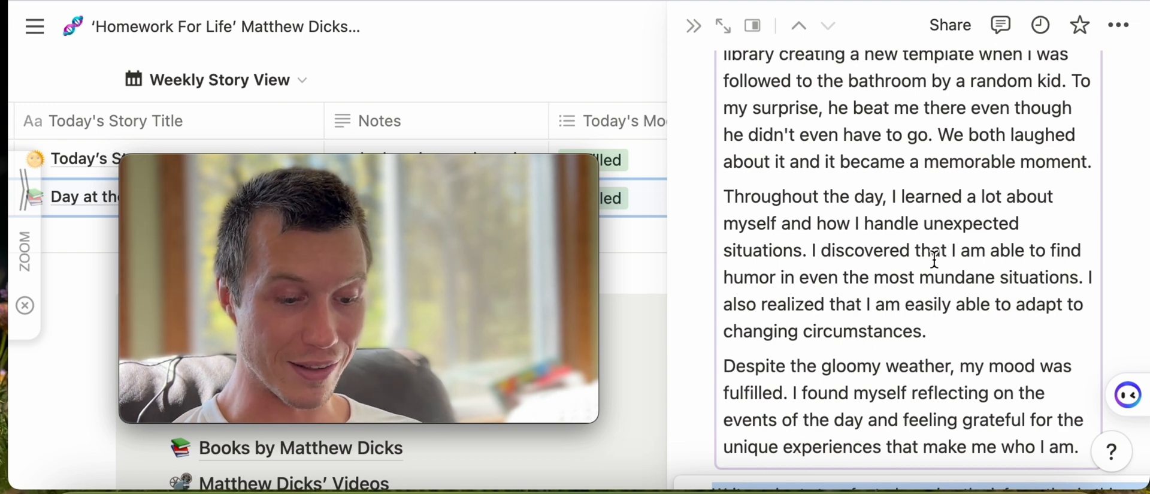
# Compare the rest of the AI-generated story in the "Day at the Library" page with the entry's notes and properties
pyautogui.scroll(-1, 935, 259)
pyautogui.scroll(-1, 935, 259)
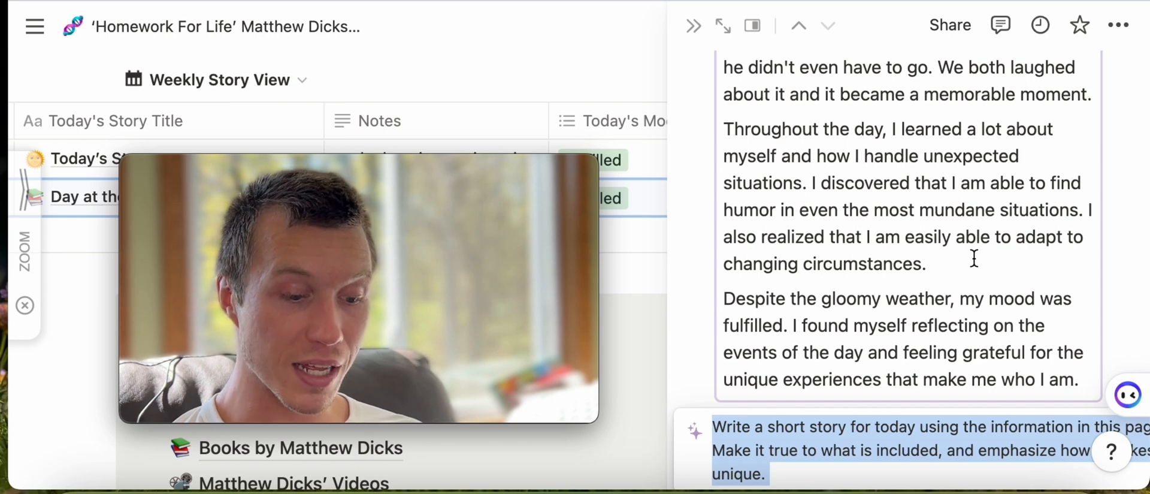
pyautogui.scroll(-1, 974, 259)
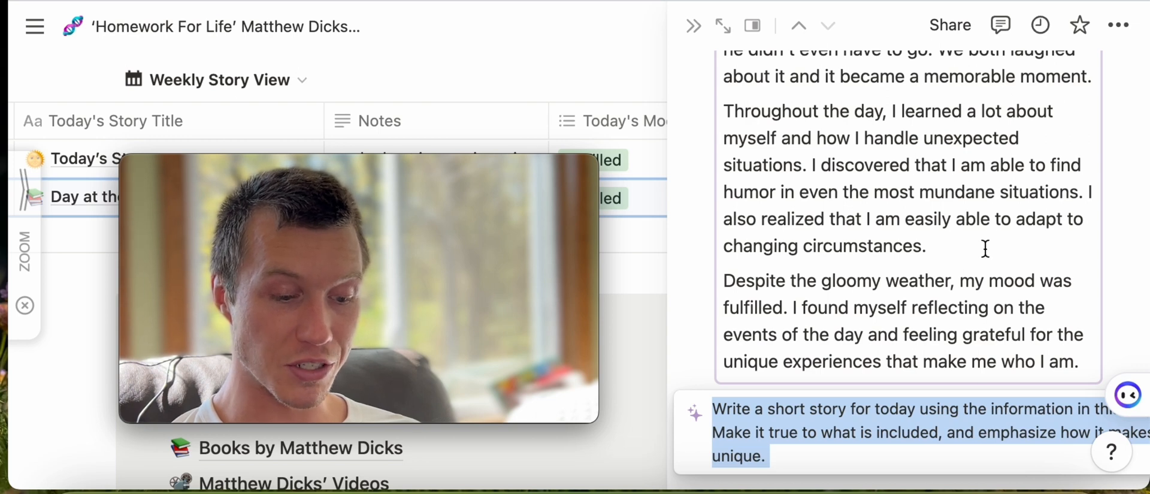
pyautogui.scroll(-2, 986, 248)
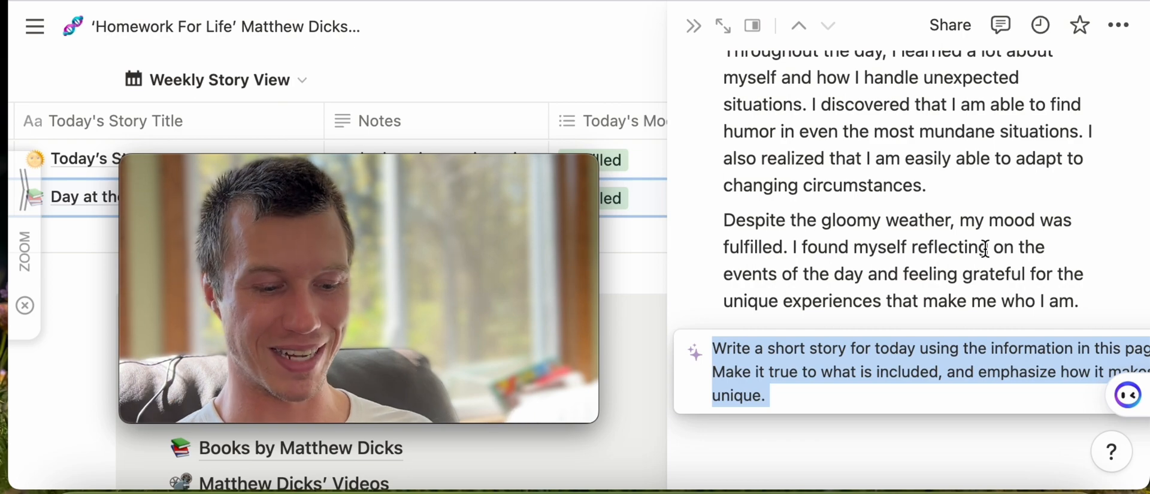
pyautogui.scroll(10, 985, 248)
pyautogui.scroll(-5, 893, 288)
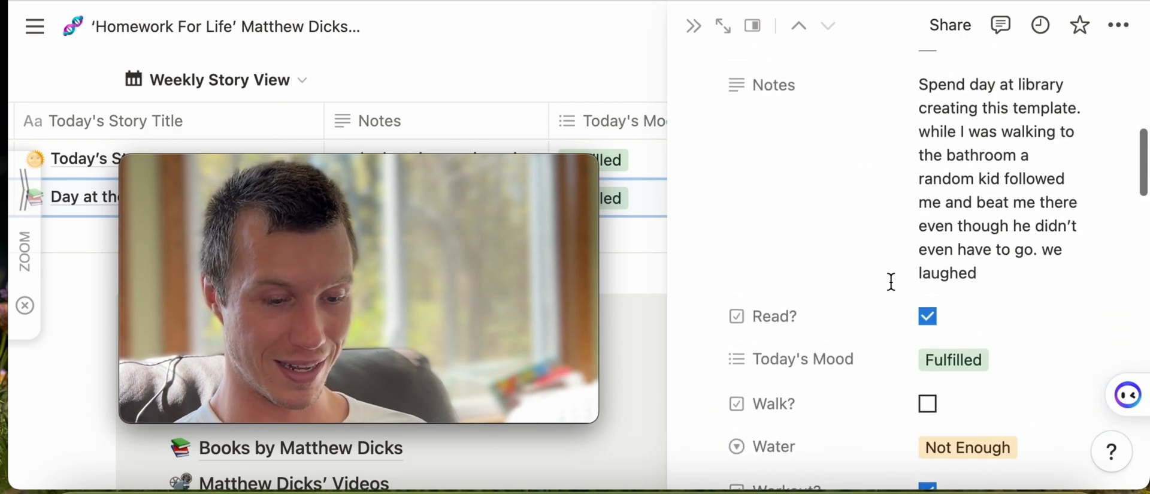
pyautogui.scroll(-2, 934, 234)
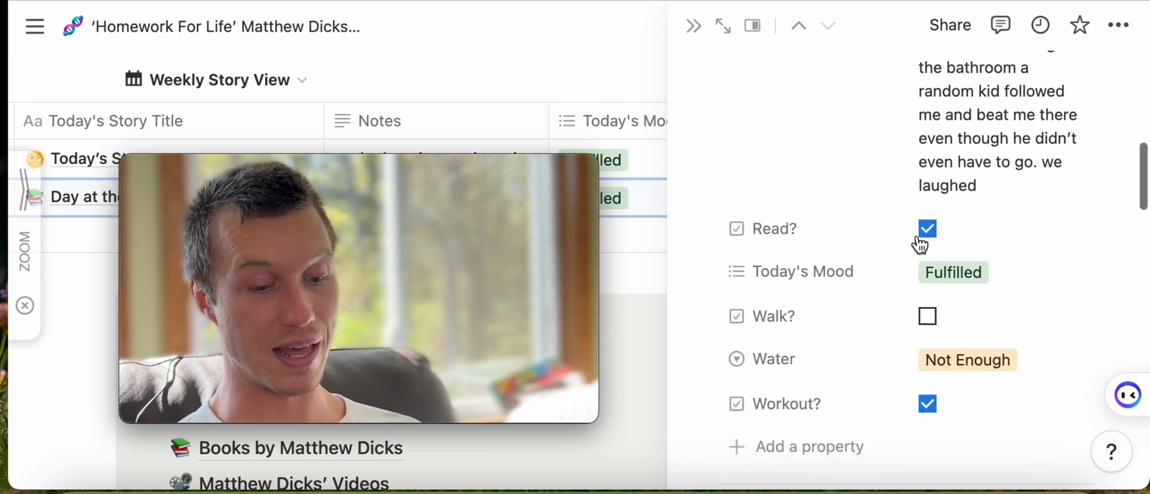
pyautogui.scroll(-10, 872, 378)
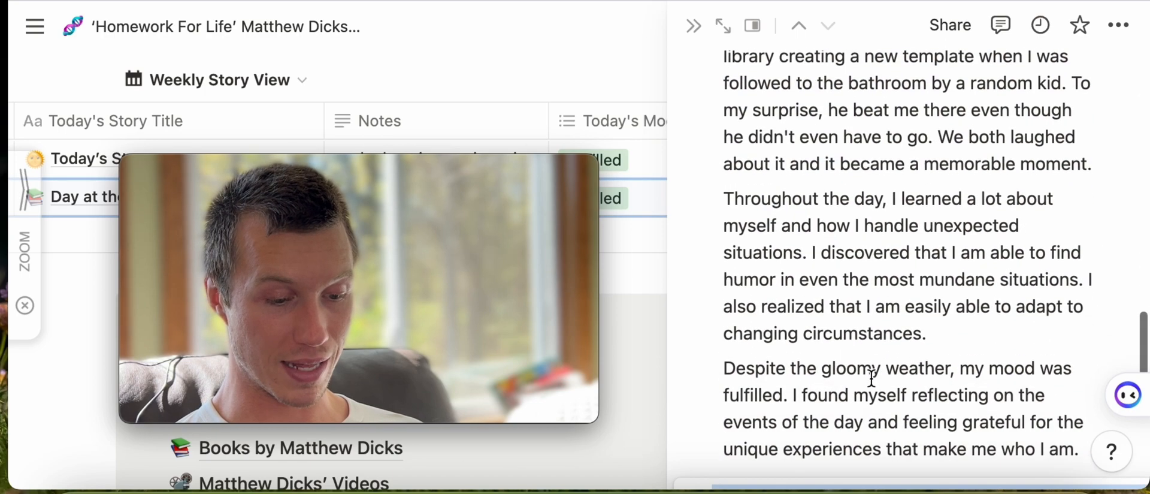
pyautogui.scroll(-1, 887, 303)
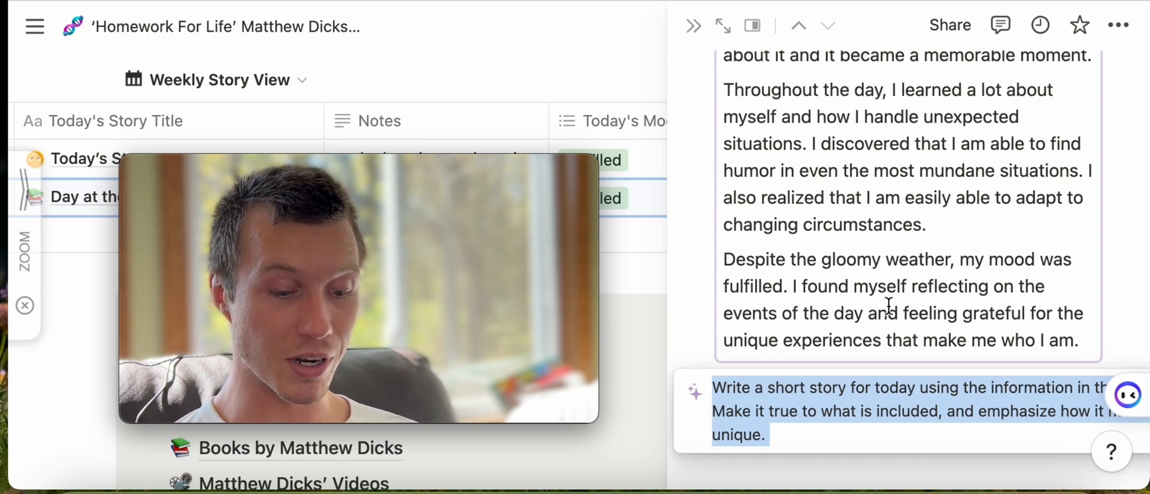
pyautogui.scroll(-3, 897, 306)
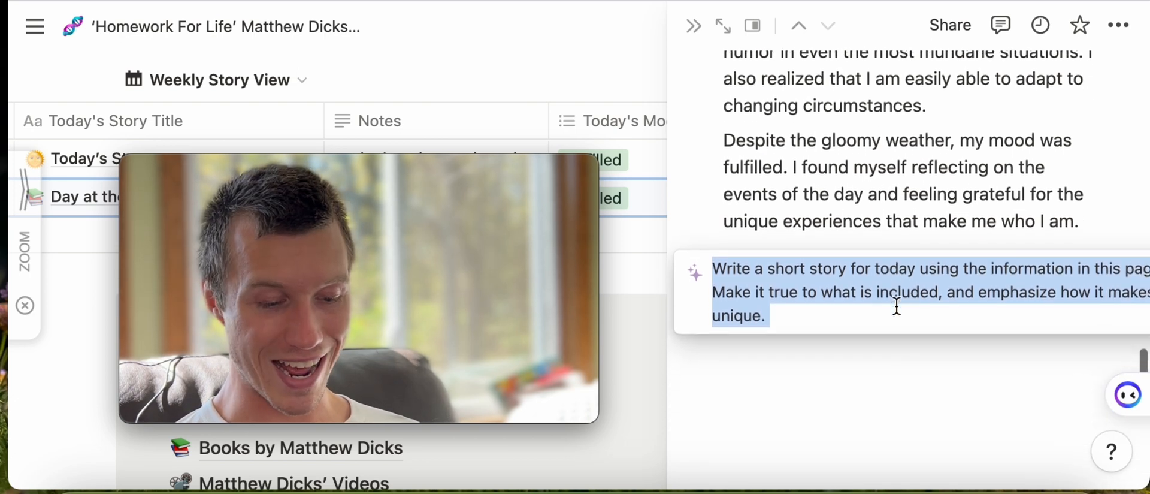
# Dismiss the AI prompt, review the "What to Write About" questions and close the "Day at the Library" side peek
pyautogui.click(897, 393)
pyautogui.scroll(8, 899, 400)
pyautogui.scroll(-2, 898, 397)
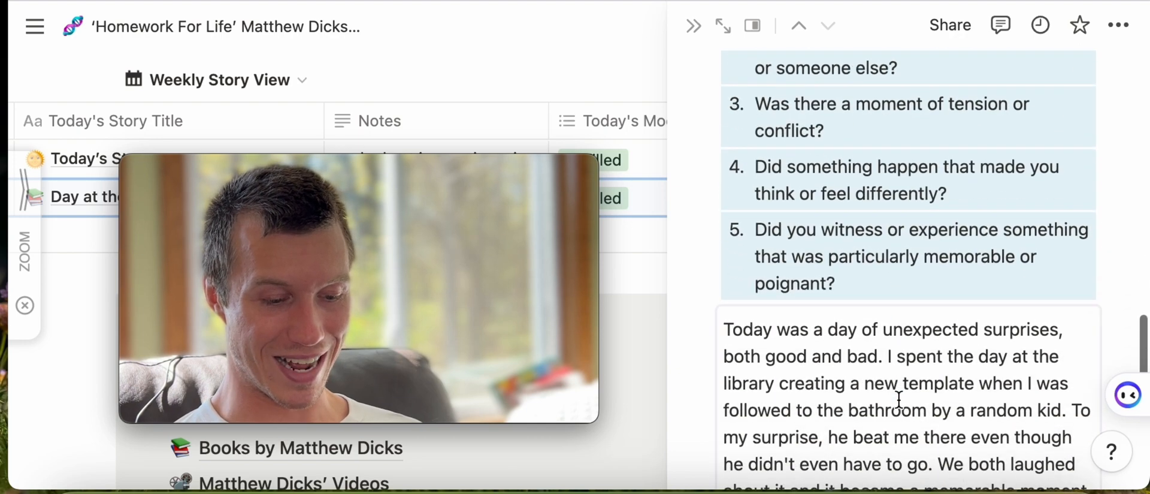
pyautogui.scroll(3, 936, 321)
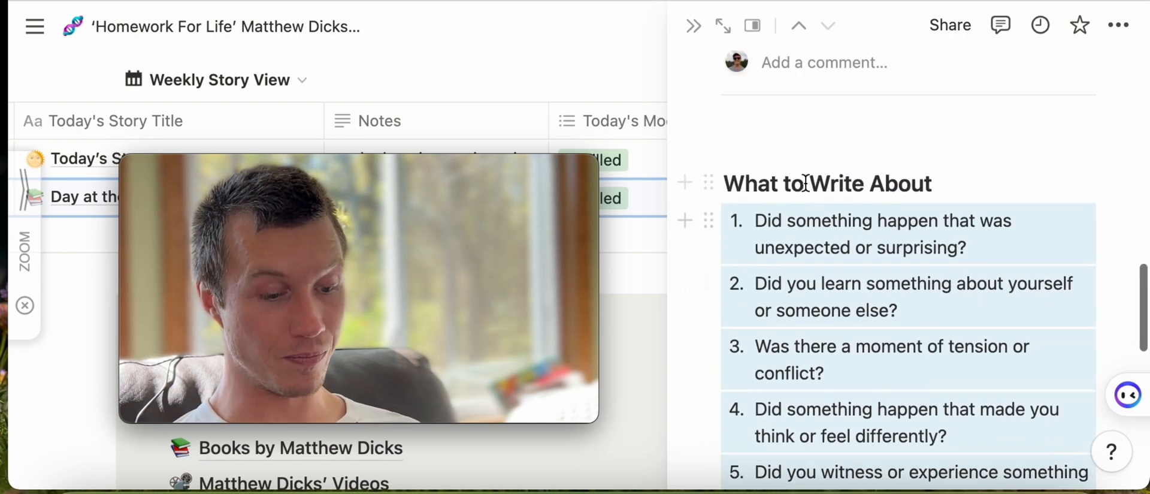
pyautogui.scroll(-2, 845, 297)
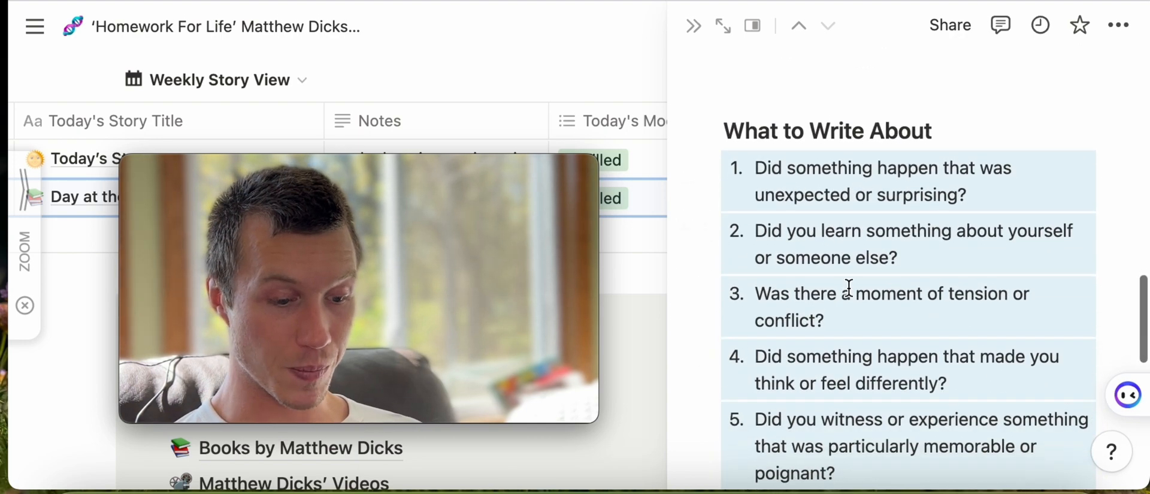
pyautogui.click(692, 26)
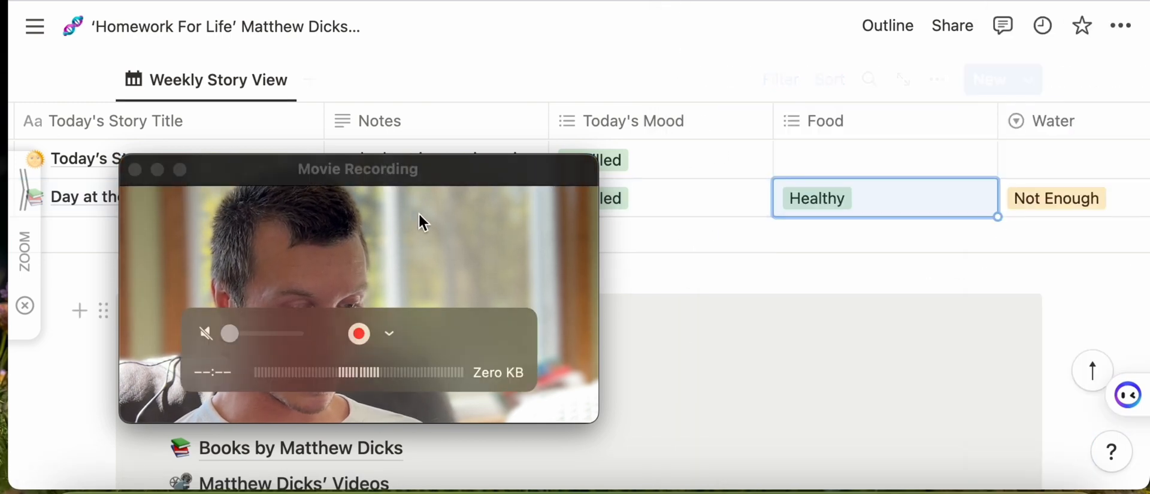
# Move the floating movie recording window off the story titles and add a new entry for today to the database
pyautogui.moveTo(370, 162); pyautogui.dragTo(901, 227)
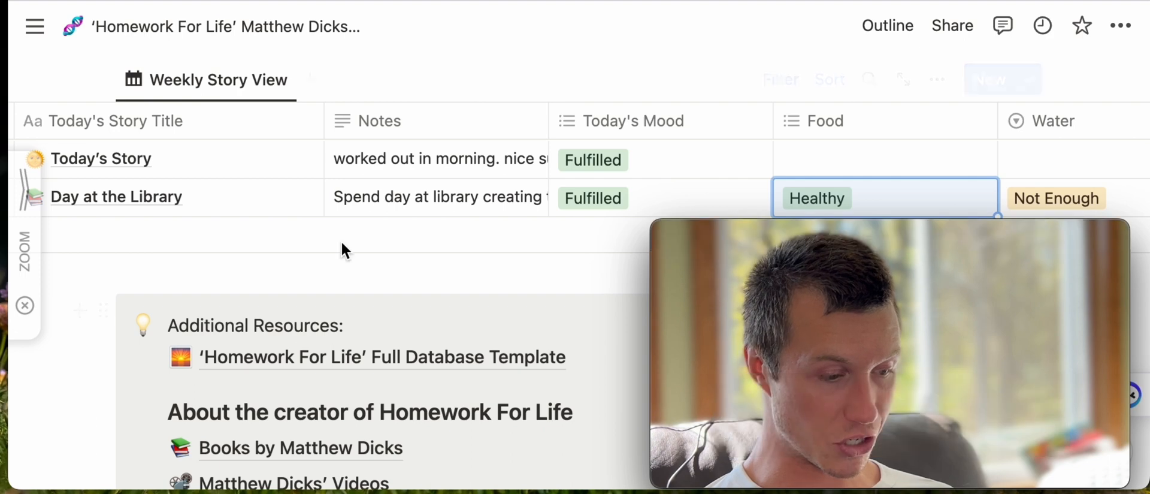
pyautogui.scroll(6, 340, 239)
pyautogui.scroll(-3, 343, 243)
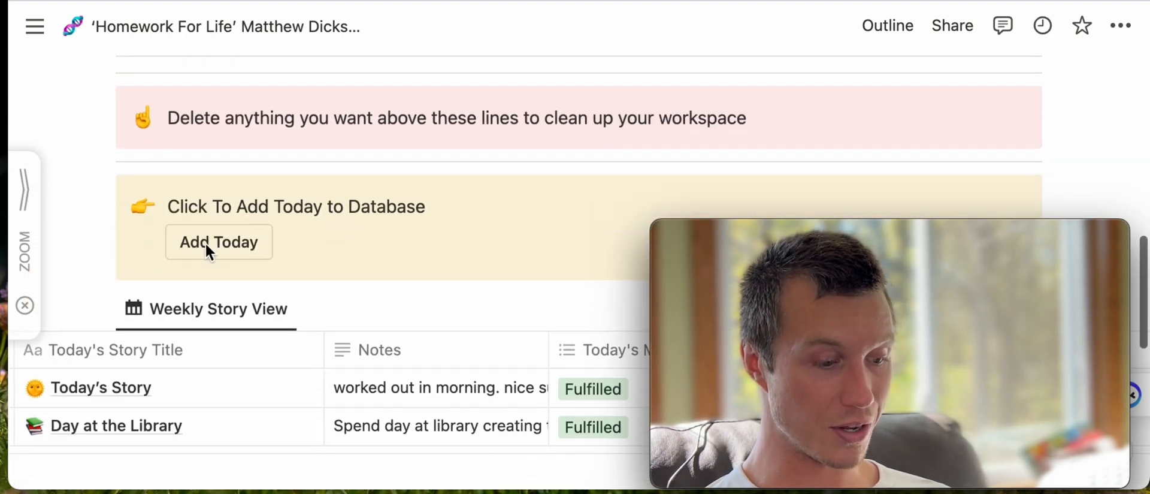
pyautogui.click(244, 249)
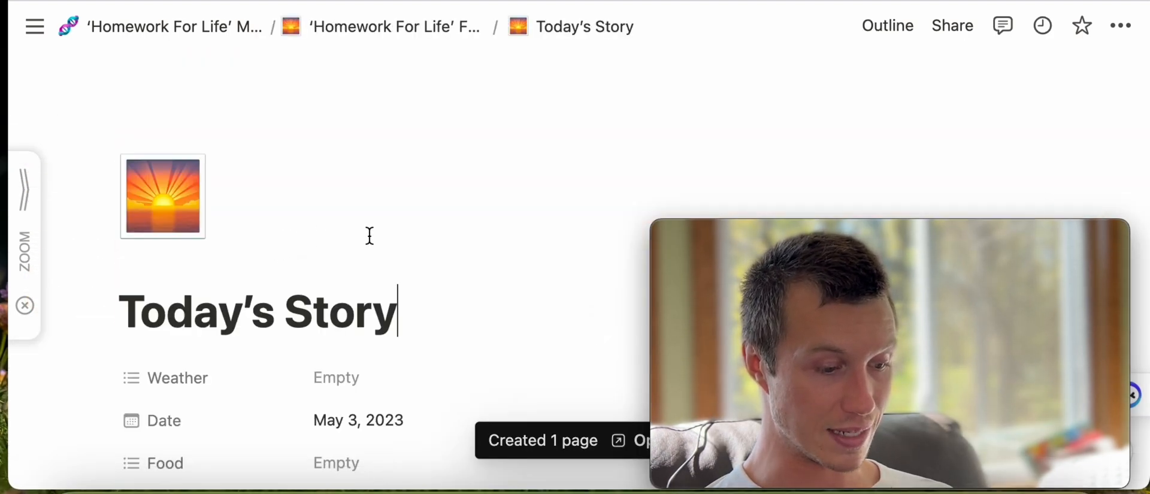
# Set the new Today's Story entry's Weather to Sunny and its Food to Healthy
pyautogui.scroll(-5, 368, 237)
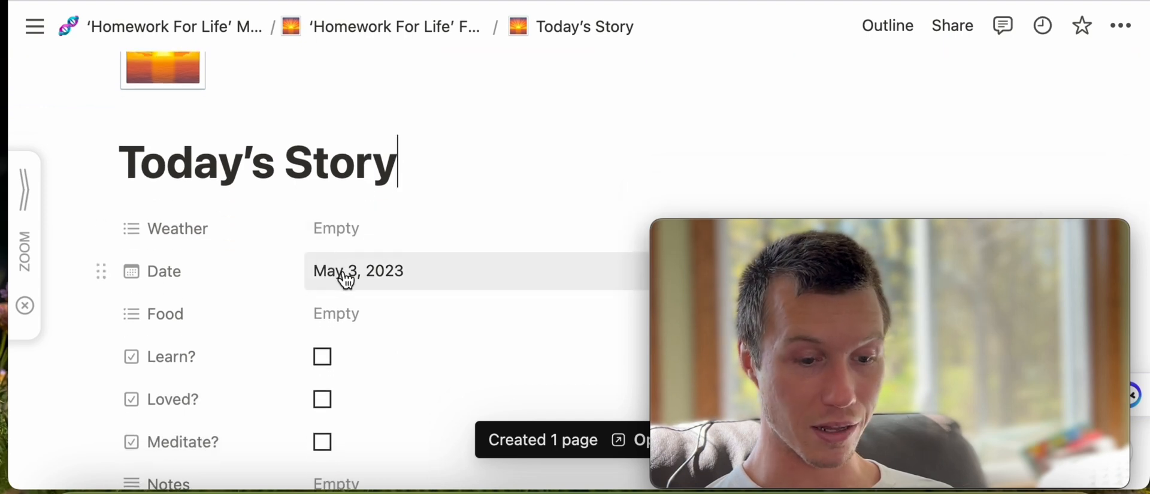
pyautogui.scroll(-2, 345, 276)
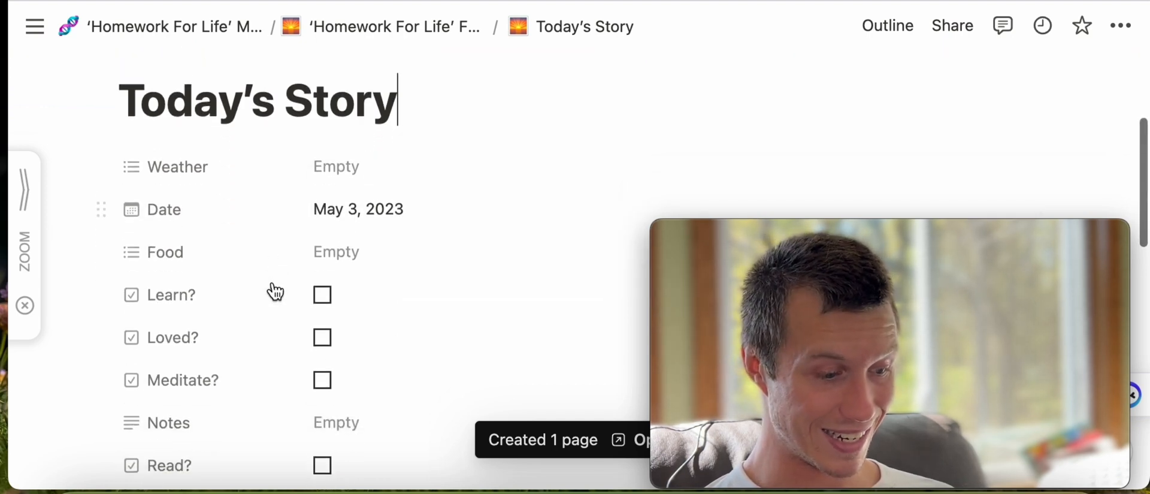
pyautogui.click(365, 160)
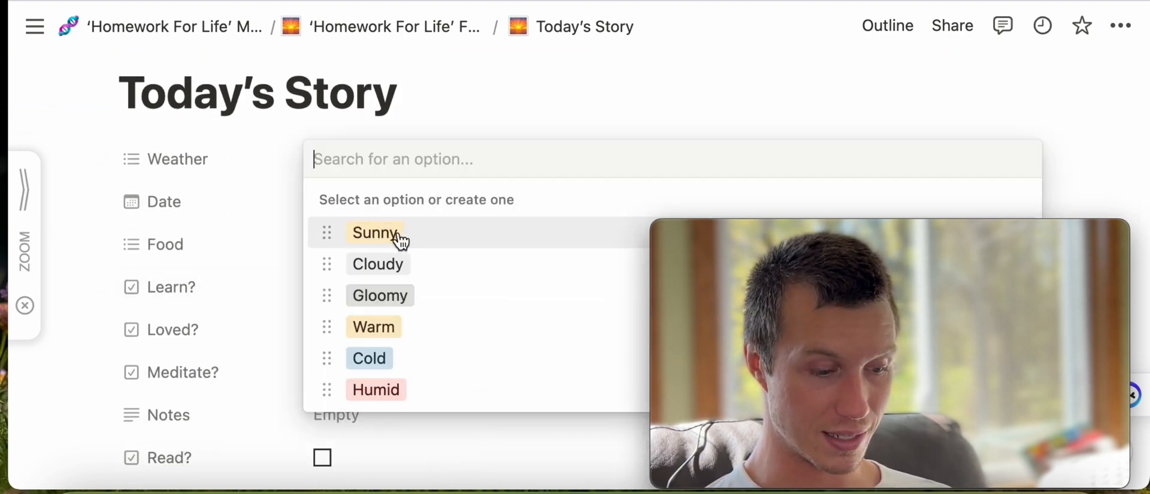
pyautogui.click(363, 239)
pyautogui.click(276, 240)
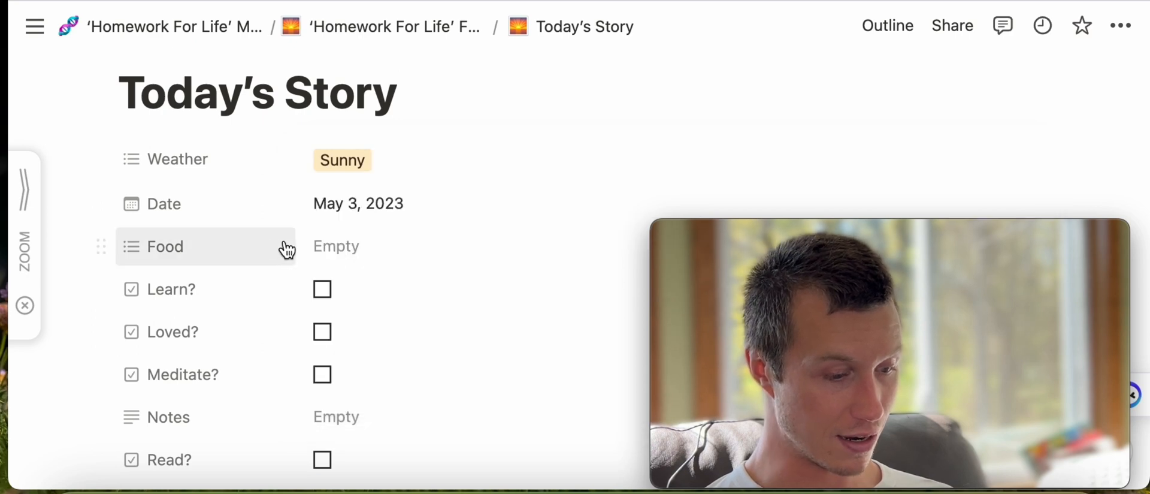
pyautogui.click(341, 250)
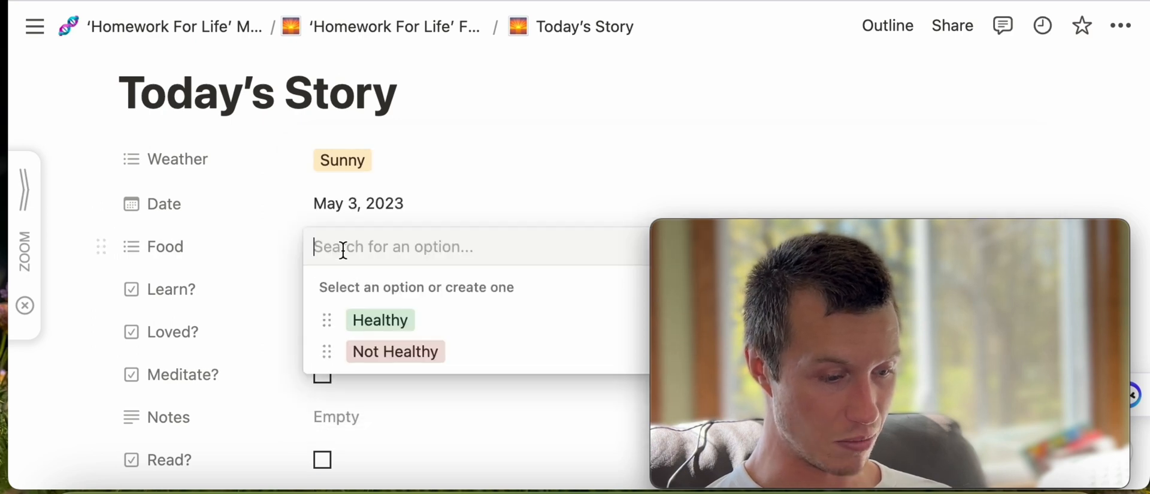
pyautogui.click(410, 326)
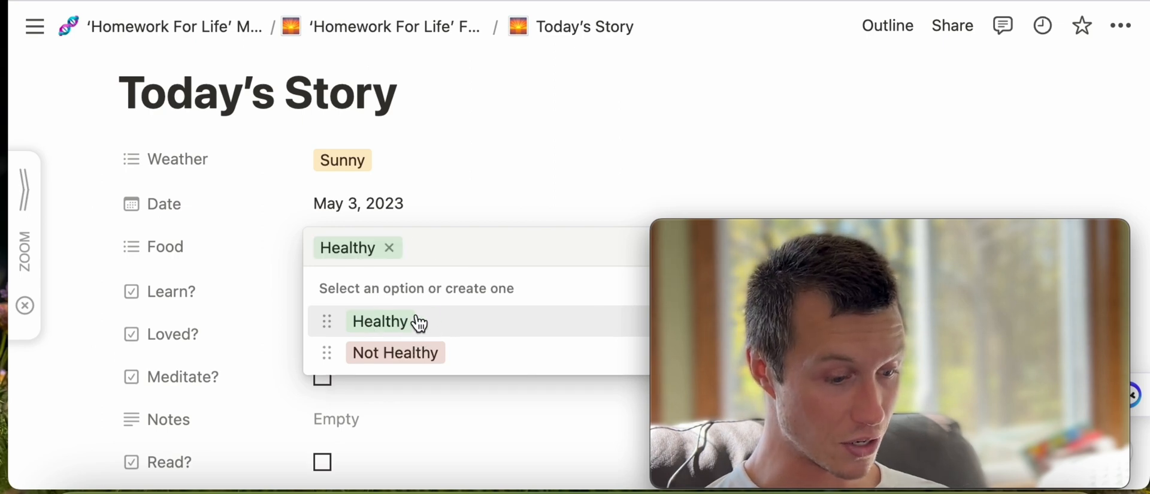
pyautogui.click(295, 293)
# Set Water to Enough and mark Workout? as done in the new Today's Story entry
pyautogui.scroll(-2, 347, 293)
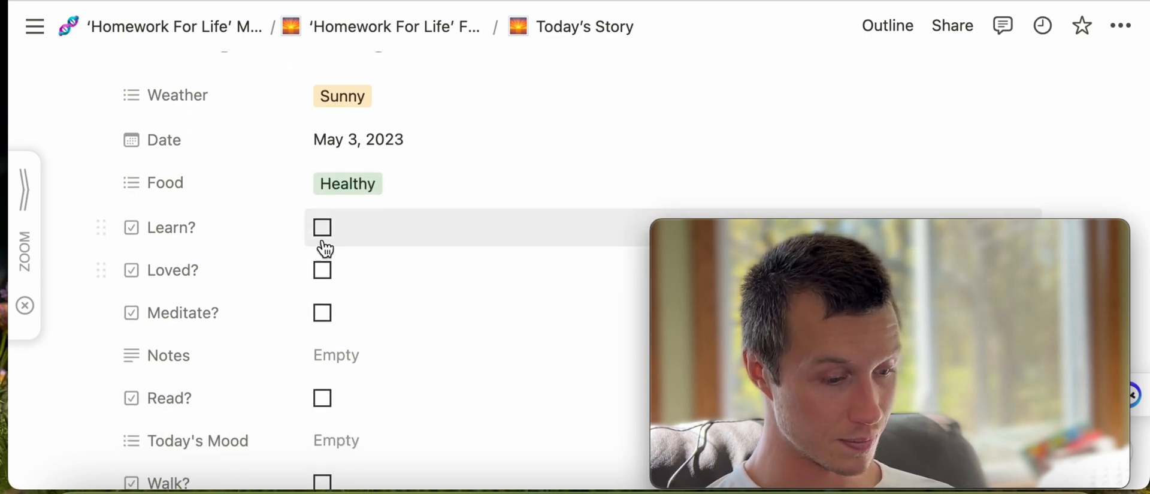
pyautogui.scroll(-2, 321, 257)
pyautogui.scroll(-1, 309, 278)
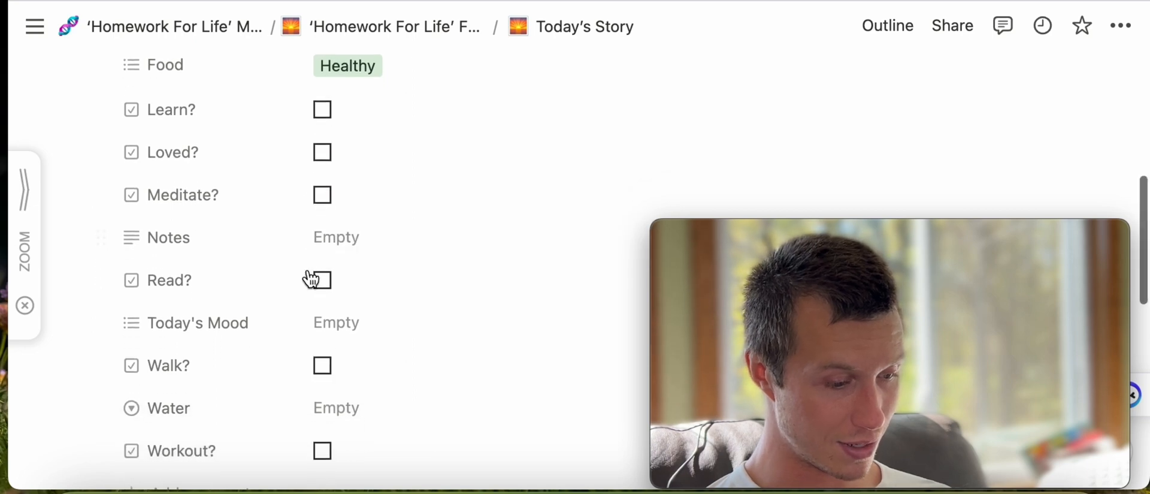
pyautogui.scroll(-1, 306, 270)
pyautogui.scroll(-1, 329, 300)
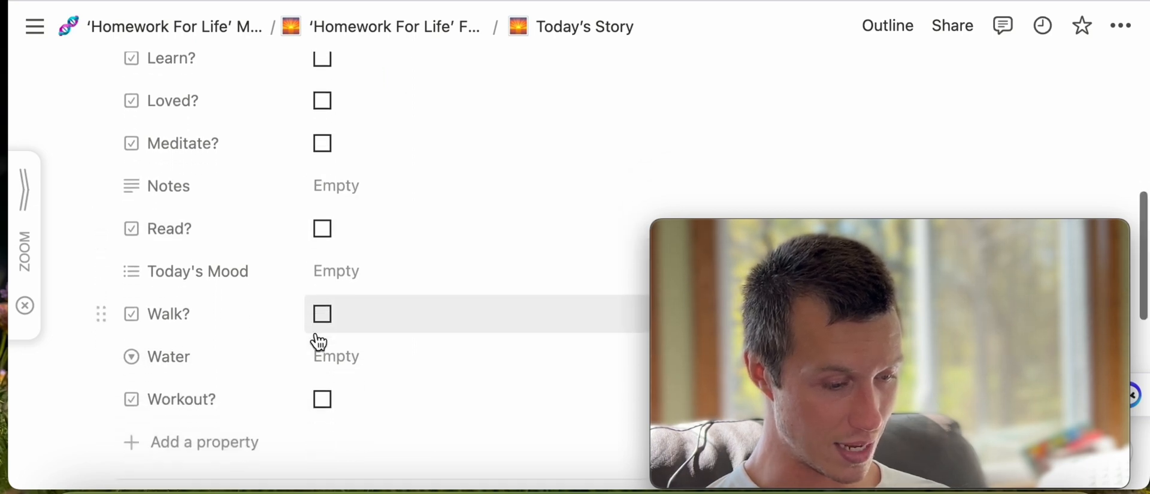
pyautogui.scroll(-1, 317, 336)
pyautogui.click(337, 317)
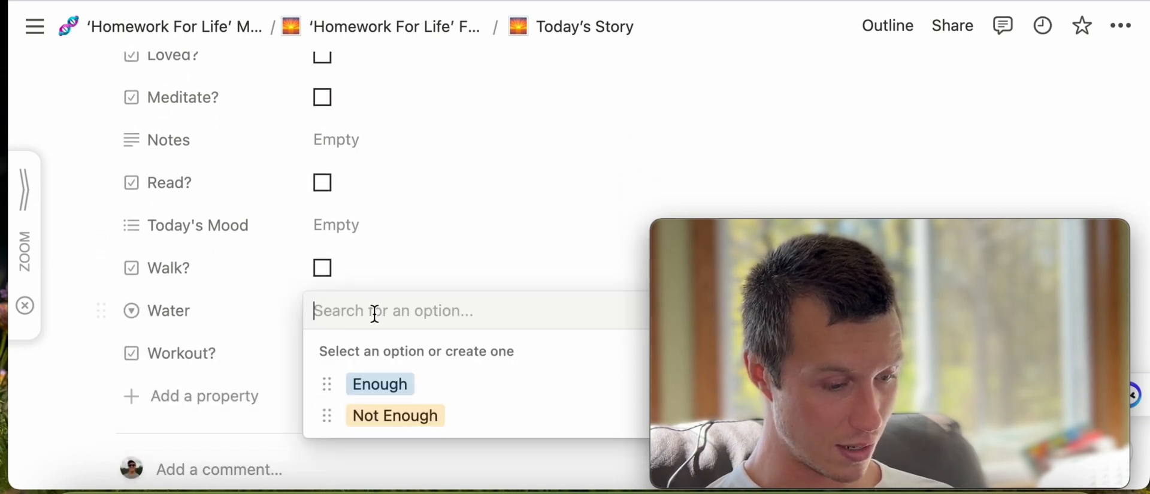
pyautogui.click(396, 392)
pyautogui.click(337, 363)
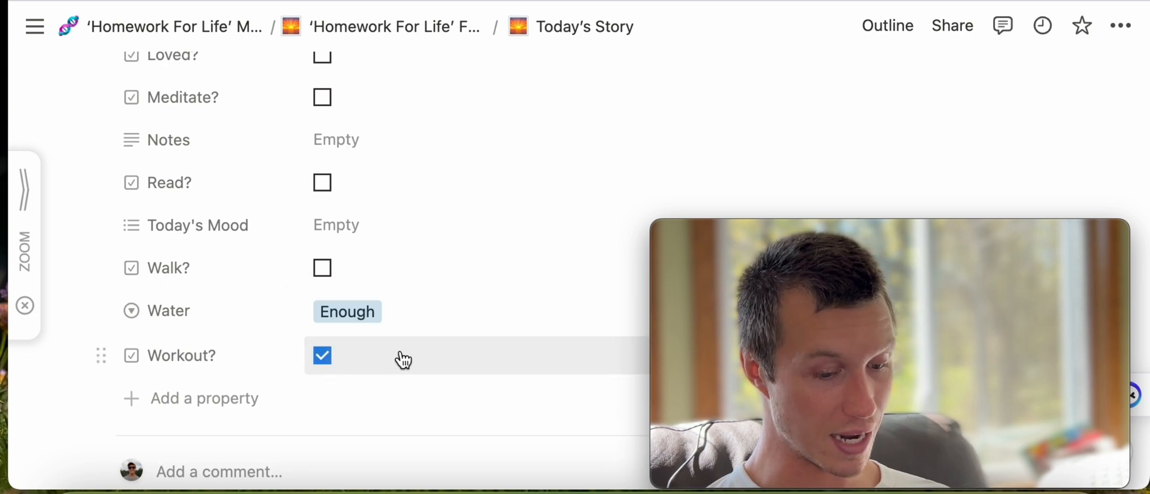
# Fill in the entry's Notes with "saw a cardinal on our birdfeeder and smiled"
pyautogui.scroll(-1, 404, 358)
pyautogui.scroll(5, 403, 357)
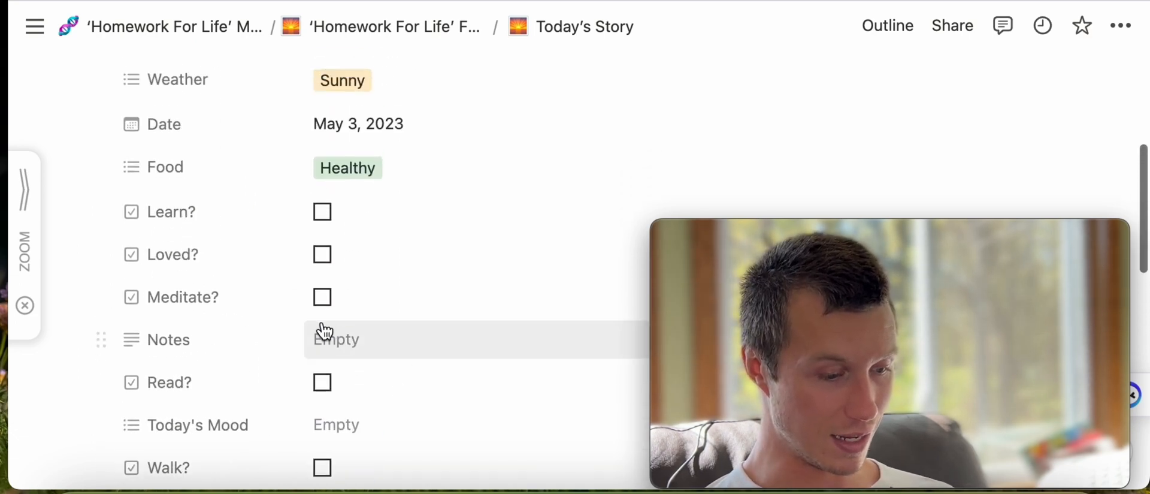
pyautogui.click(352, 340)
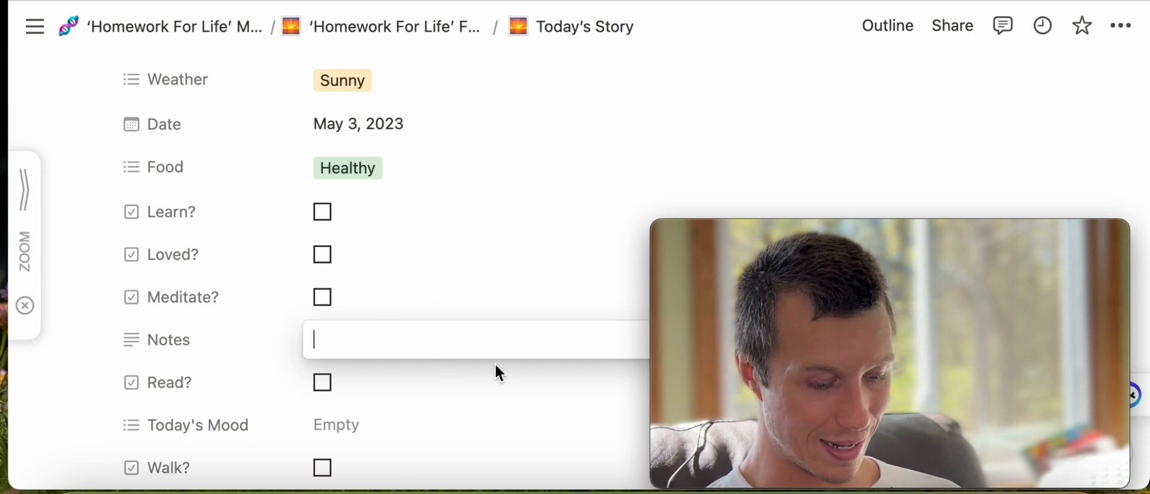
pyautogui.write('saw a ')
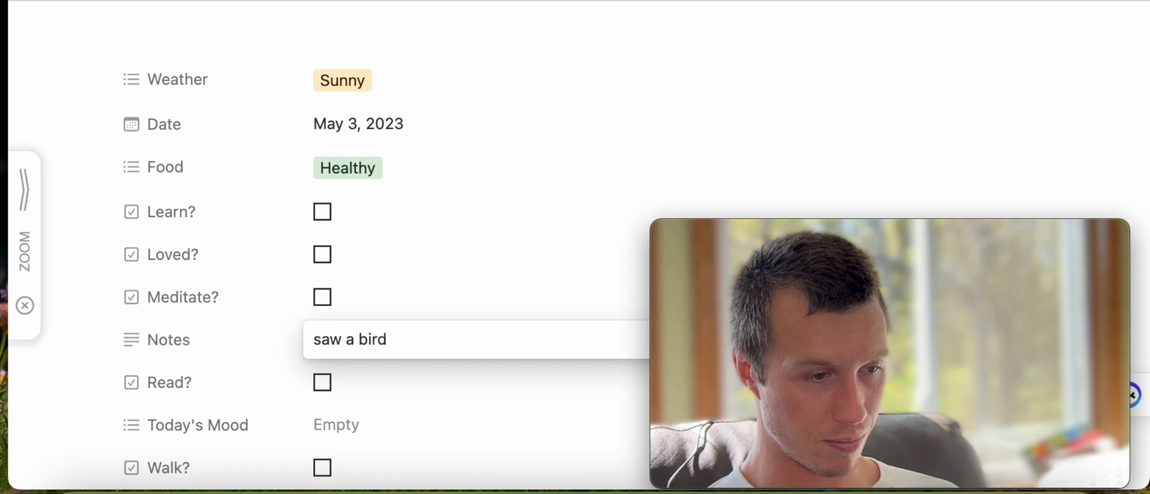
pyautogui.write('b')
pyautogui.press('BackSpace')
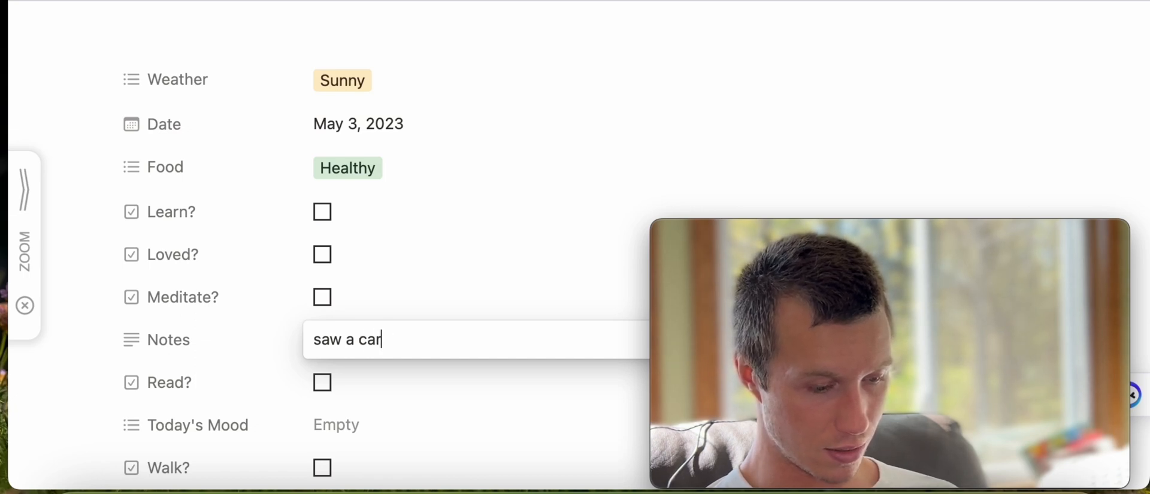
pyautogui.write('cardinal on ')
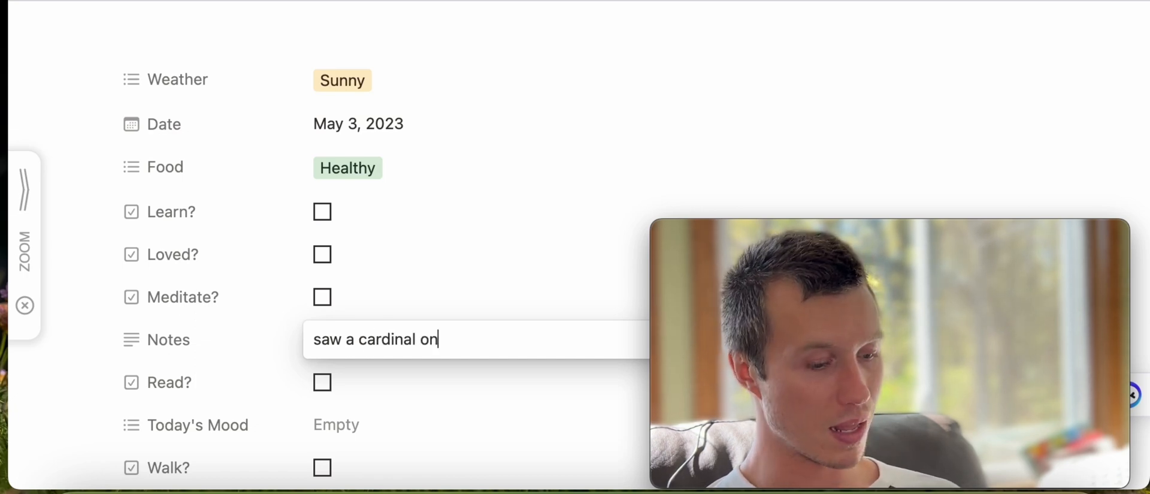
pyautogui.write('our birdfeeder and smiles')
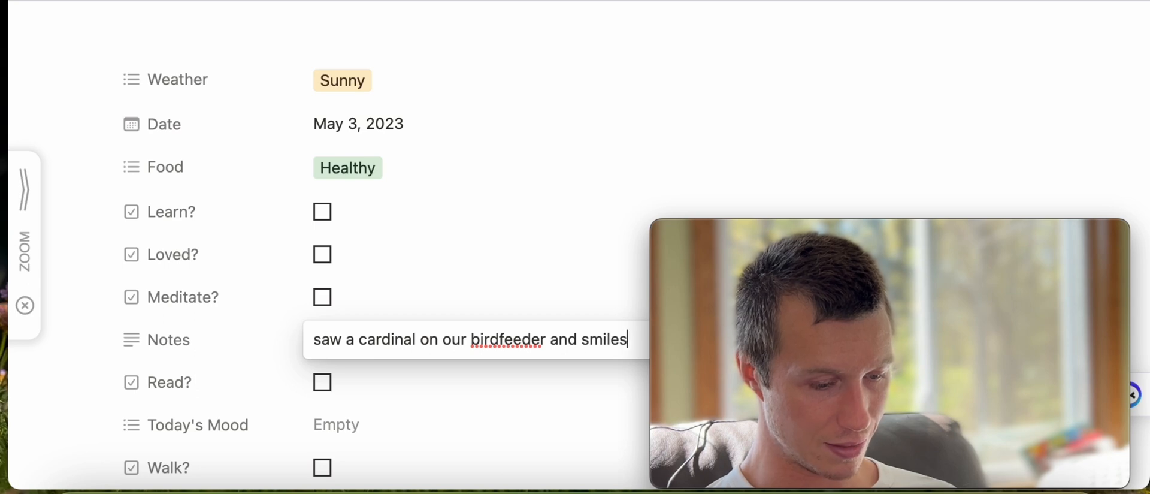
pyautogui.press('BackSpace')
pyautogui.write('d')
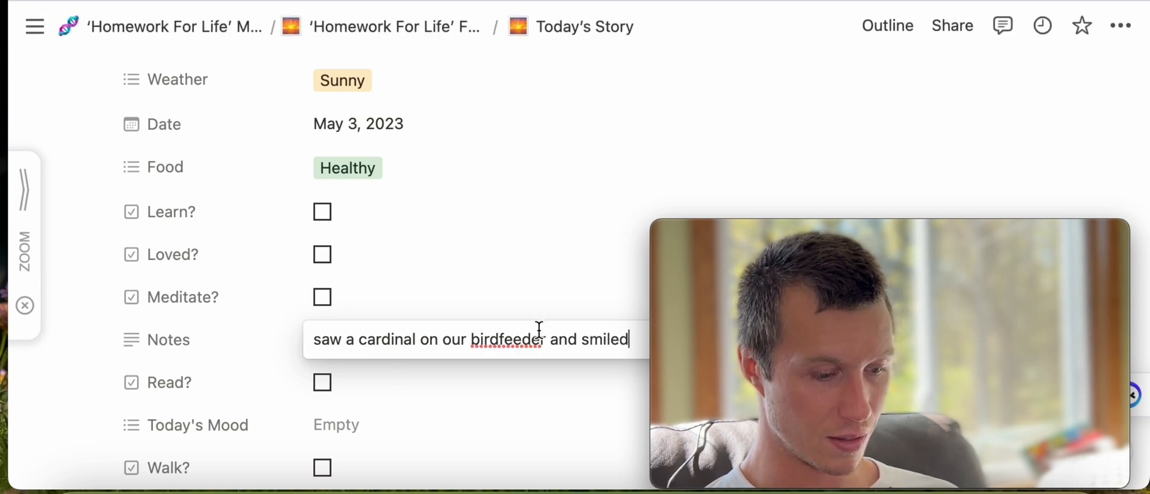
pyautogui.click(542, 311)
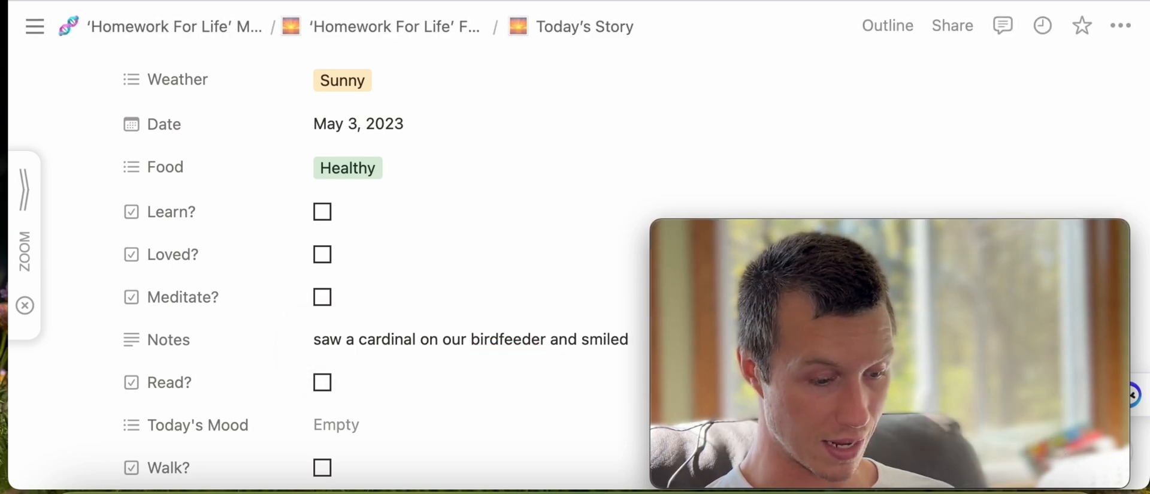
# Move the floating recording window off the AI block below the writing prompts and generate the short story for today
pyautogui.scroll(-1, 480, 353)
pyautogui.scroll(-10, 479, 353)
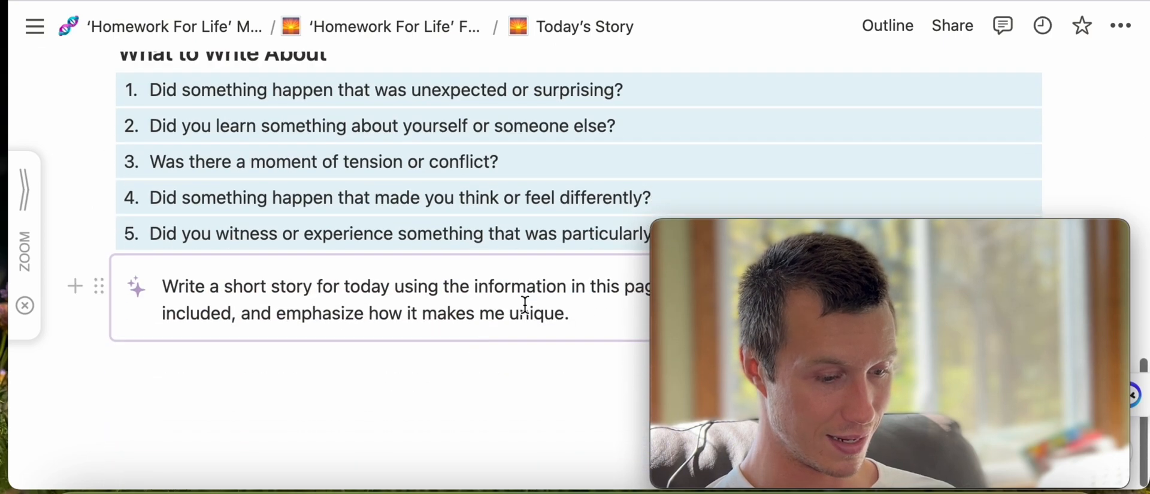
pyautogui.moveTo(784, 244)
pyautogui.moveTo(784, 236); pyautogui.dragTo(236, 33)
pyautogui.click(850, 320)
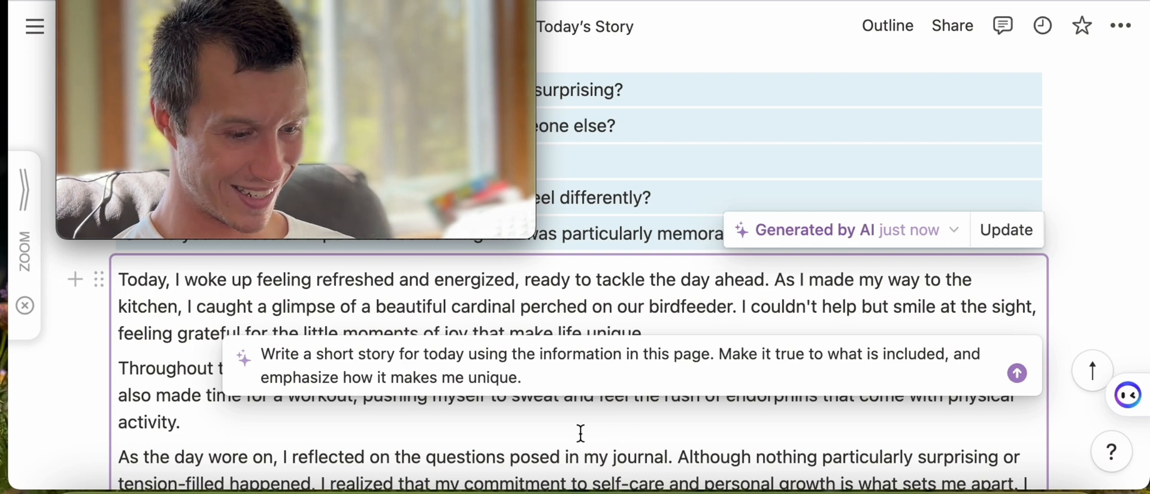
# Read through the generated story from its opening paragraph to the end
pyautogui.click(618, 433)
pyautogui.scroll(-2, 475, 372)
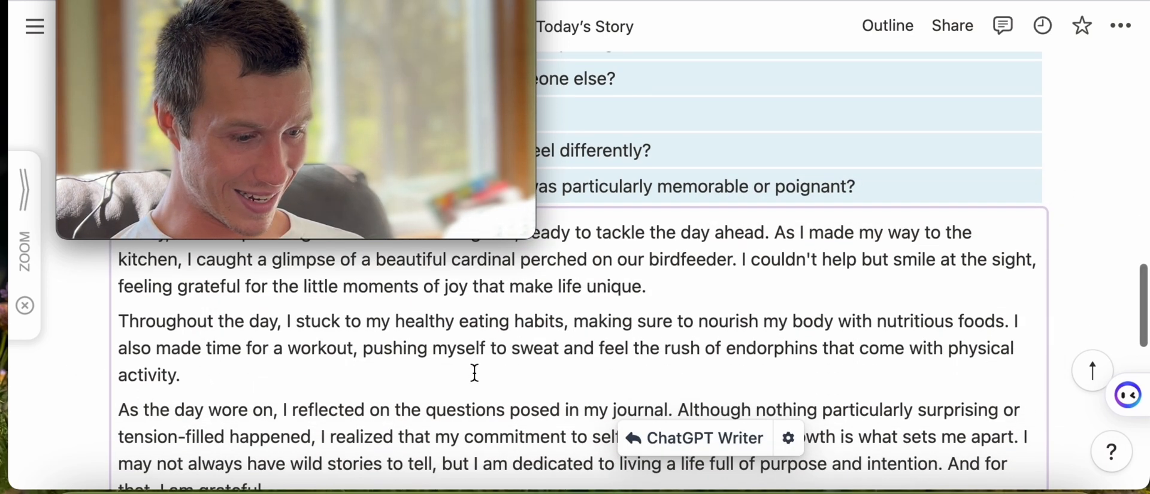
pyautogui.scroll(1, 324, 253)
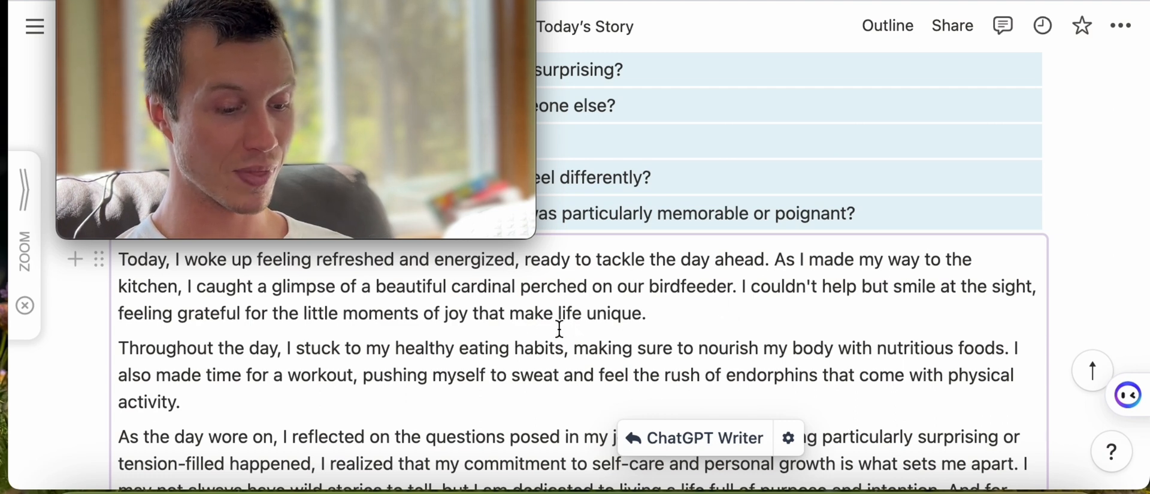
pyautogui.scroll(-2, 560, 328)
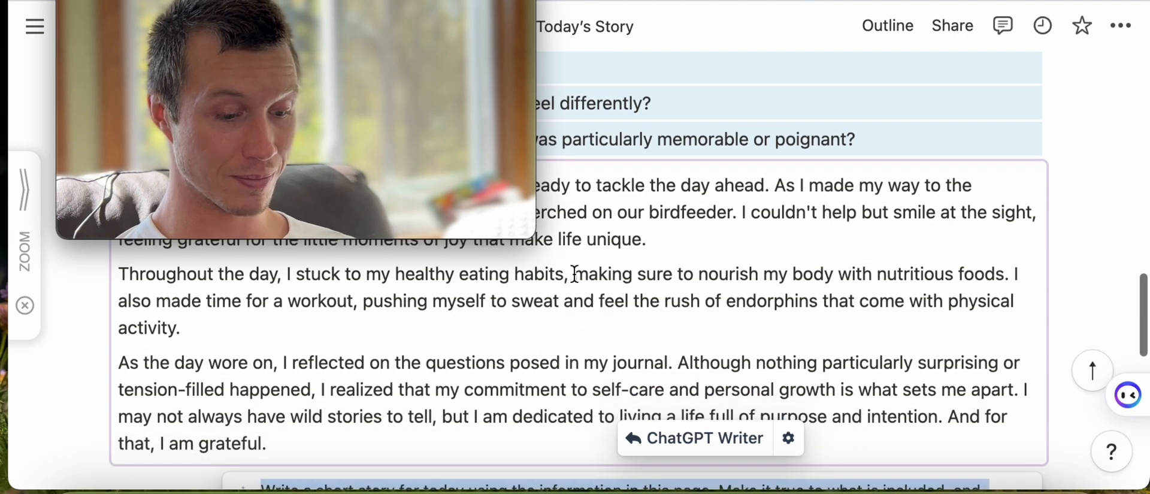
pyautogui.scroll(-2, 703, 280)
pyautogui.scroll(2, 704, 280)
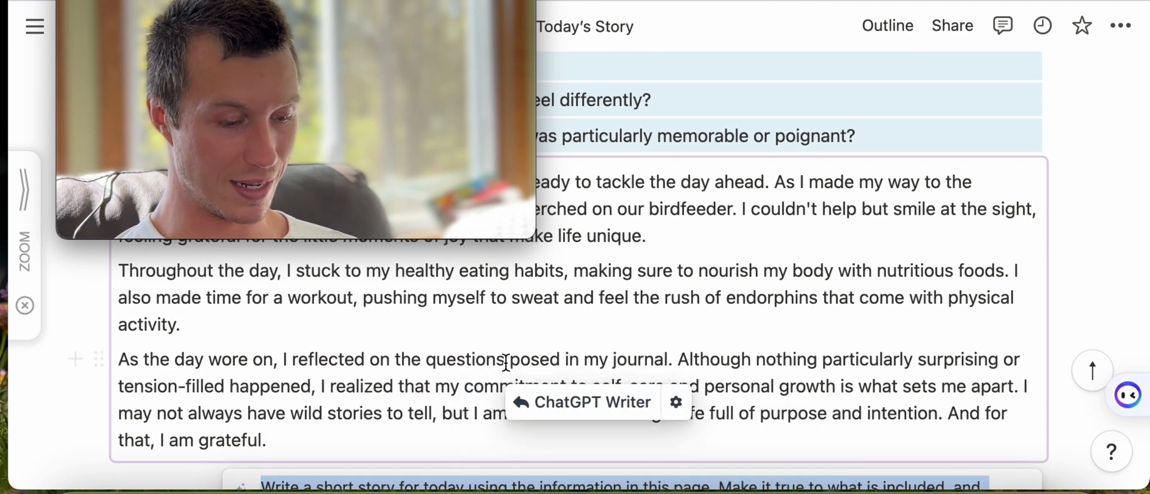
pyautogui.scroll(-5, 515, 366)
# Reset the AI block to its short-story prompt and generate a new version of today's story
pyautogui.click(516, 404)
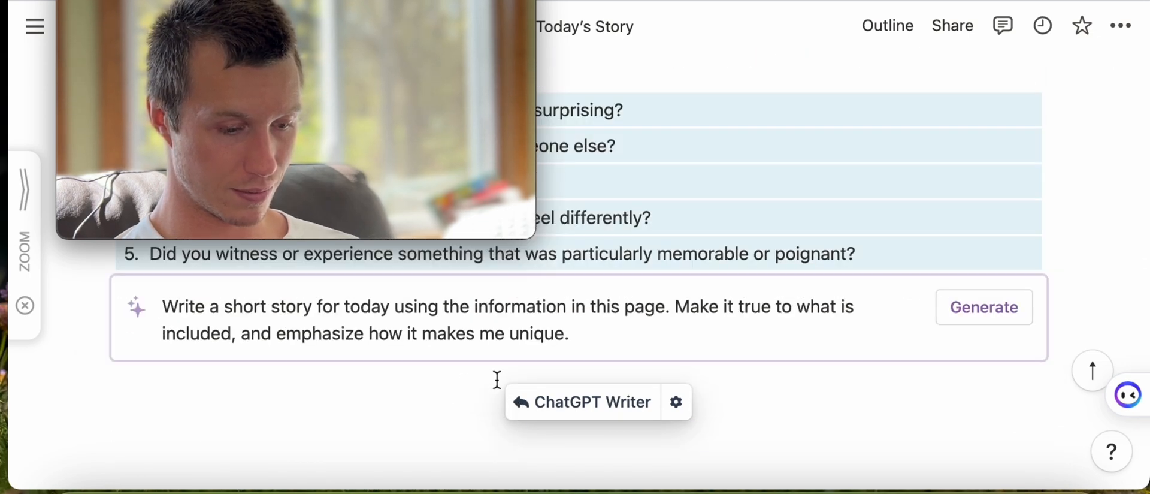
pyautogui.click(997, 312)
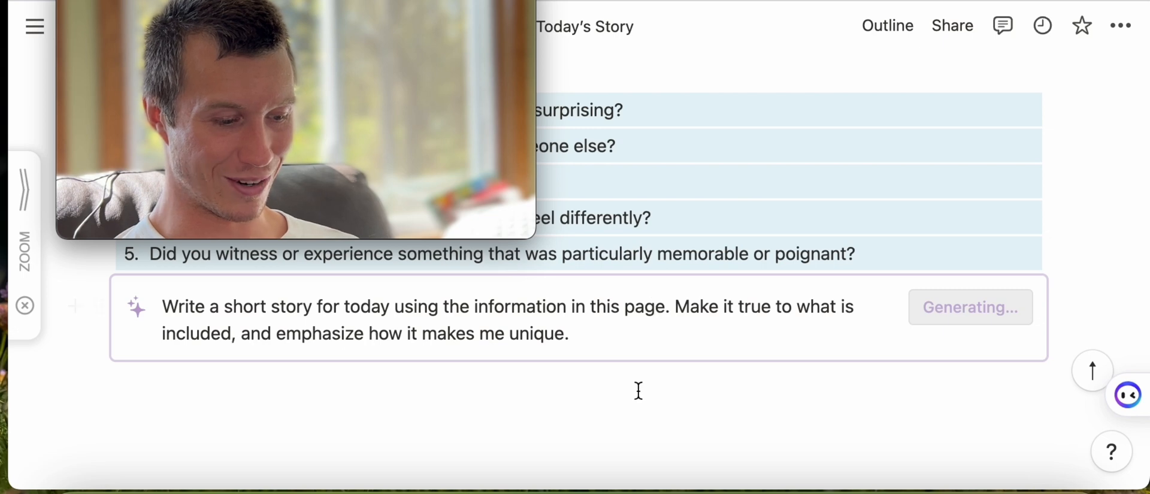
pyautogui.scroll(-1, 517, 386)
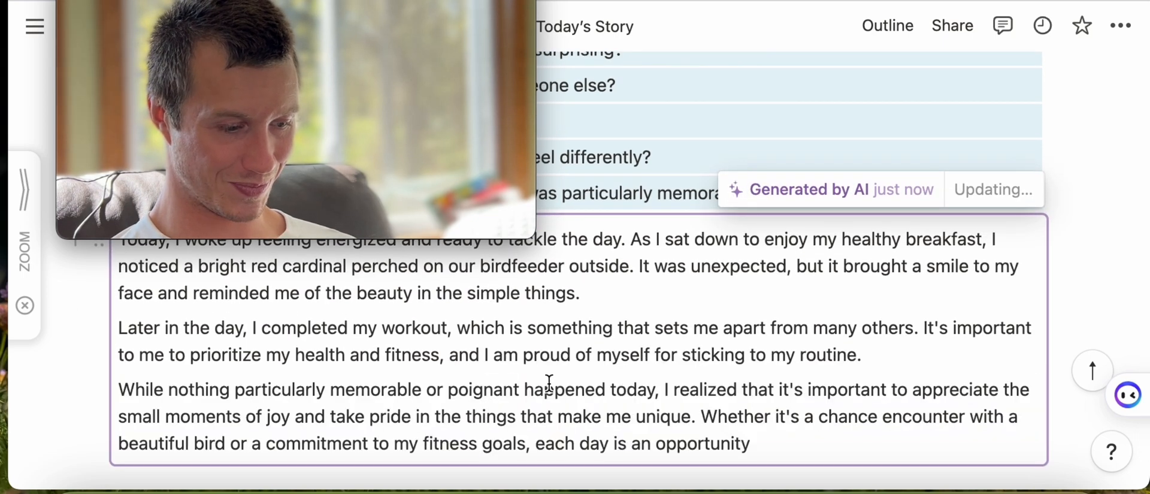
pyautogui.scroll(-1, 548, 383)
pyautogui.scroll(-1, 527, 381)
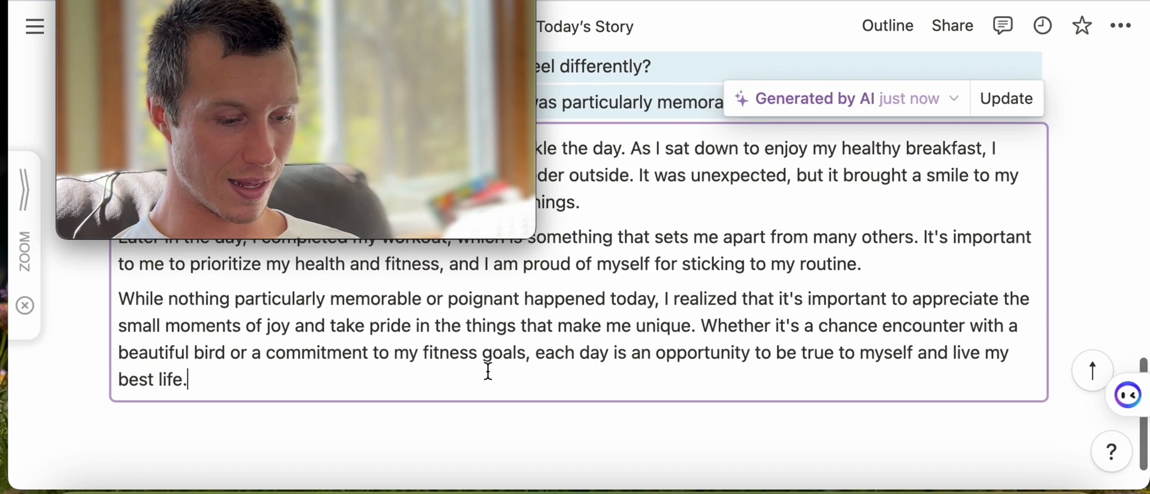
# Delete the words "pride in the" from the story's last paragraph and undo the deletion
pyautogui.moveTo(460, 325); pyautogui.dragTo(364, 325)
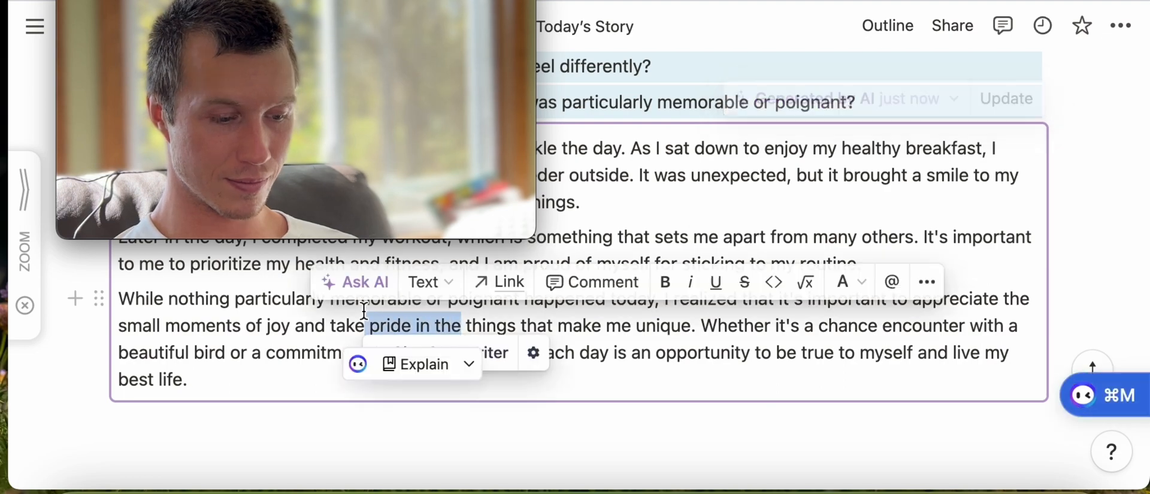
pyautogui.press('BackSpace')
pyautogui.press('super+z')
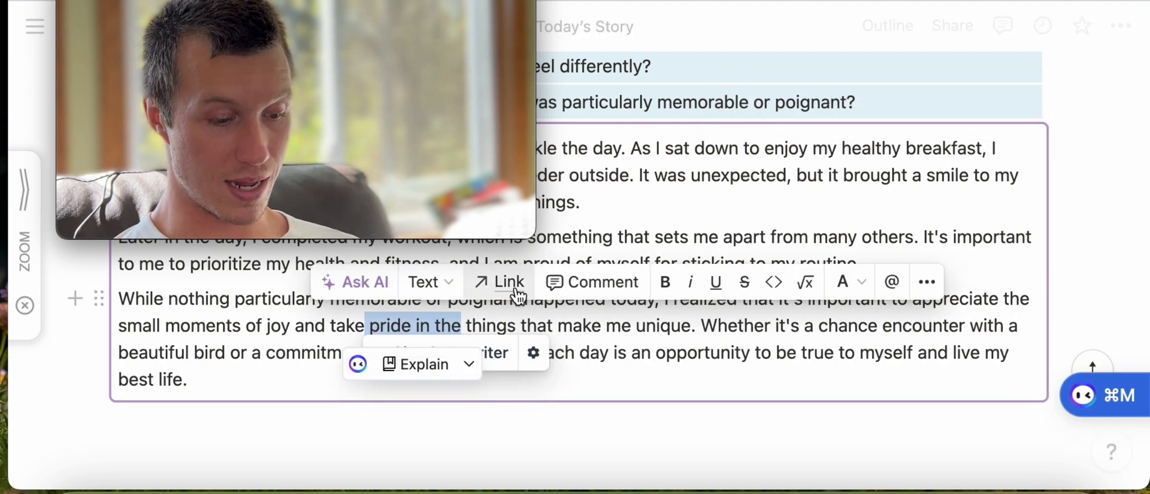
# Move the recording window off the page path and set the entry's Date to May 1, 2023
pyautogui.scroll(10, 566, 228)
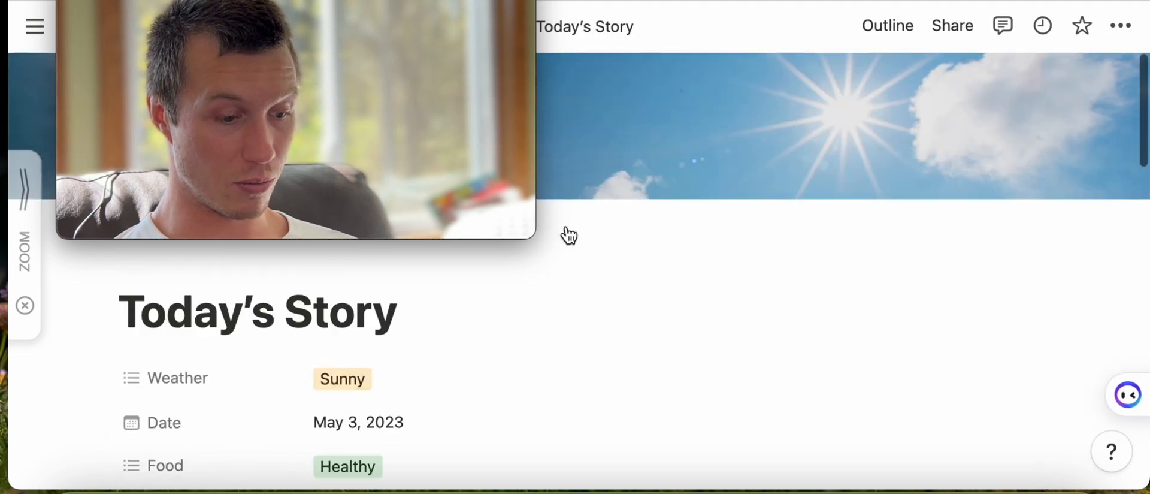
pyautogui.moveTo(158, 9); pyautogui.dragTo(730, 145)
pyautogui.scroll(-3, 278, 242)
pyautogui.click(341, 267)
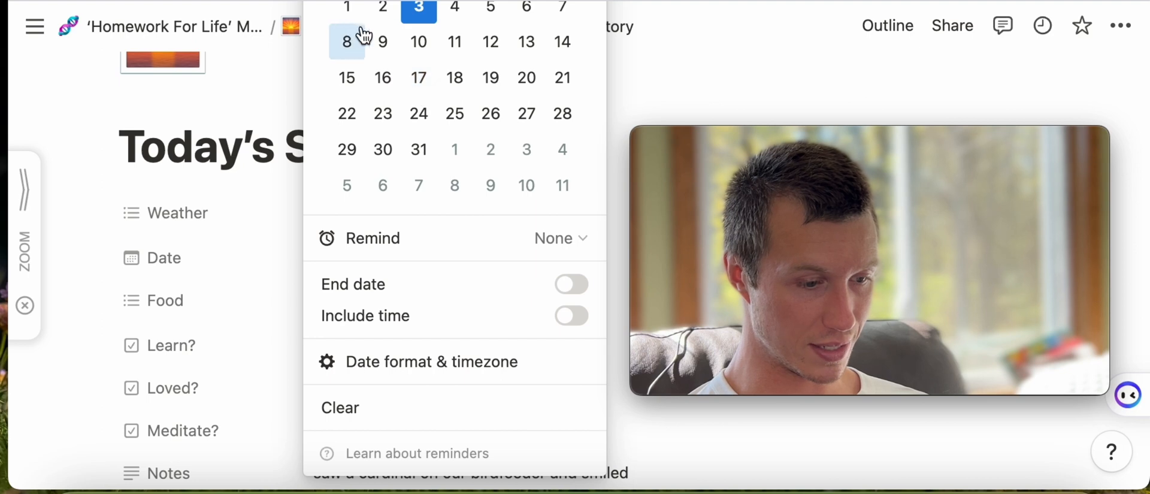
pyautogui.click(259, 146)
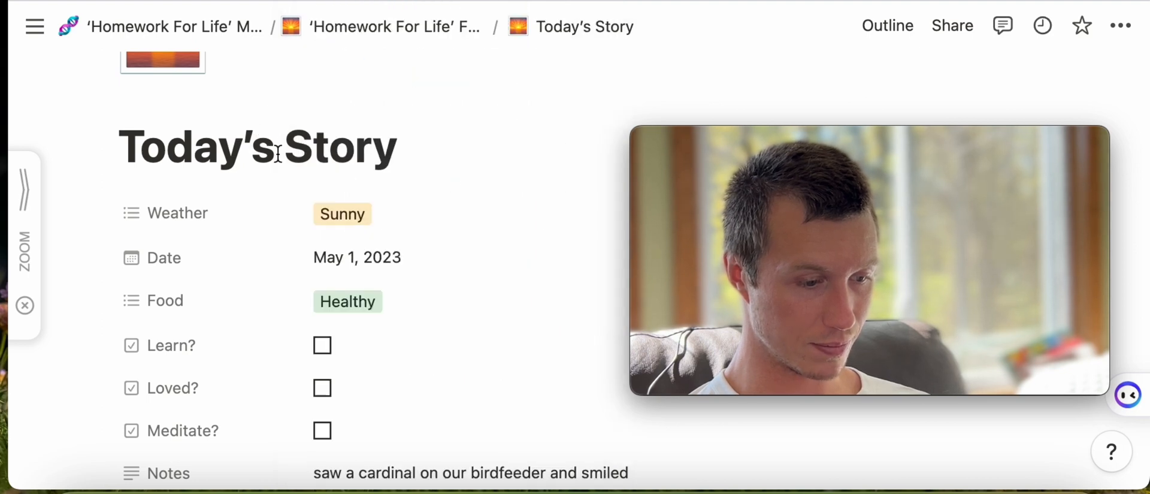
# Return to the main 'Homework For Life' page, show the Weekly Story View and move the recording window clear of its columns
pyautogui.click(221, 38)
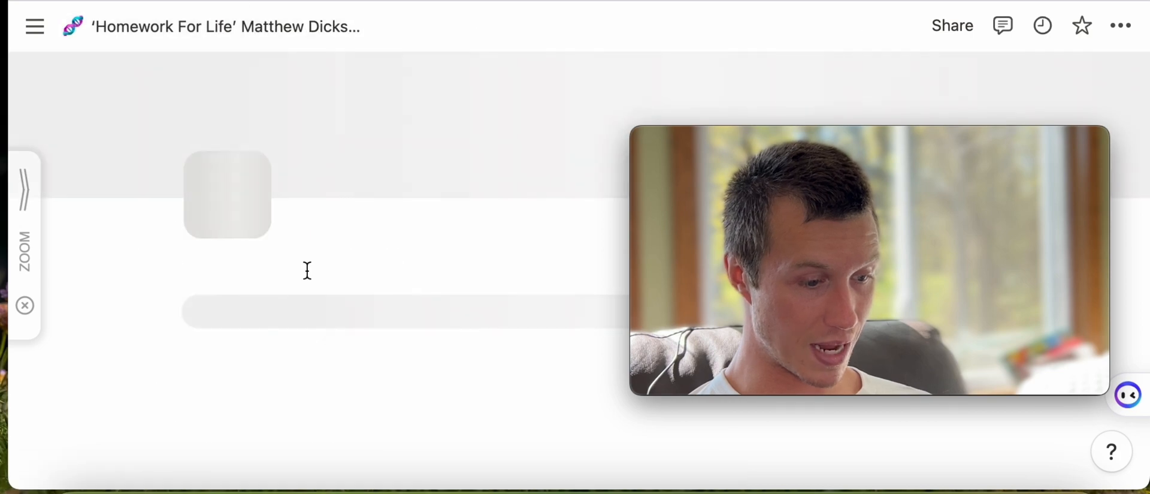
pyautogui.moveTo(738, 138); pyautogui.dragTo(754, 59)
pyautogui.scroll(-15, 498, 247)
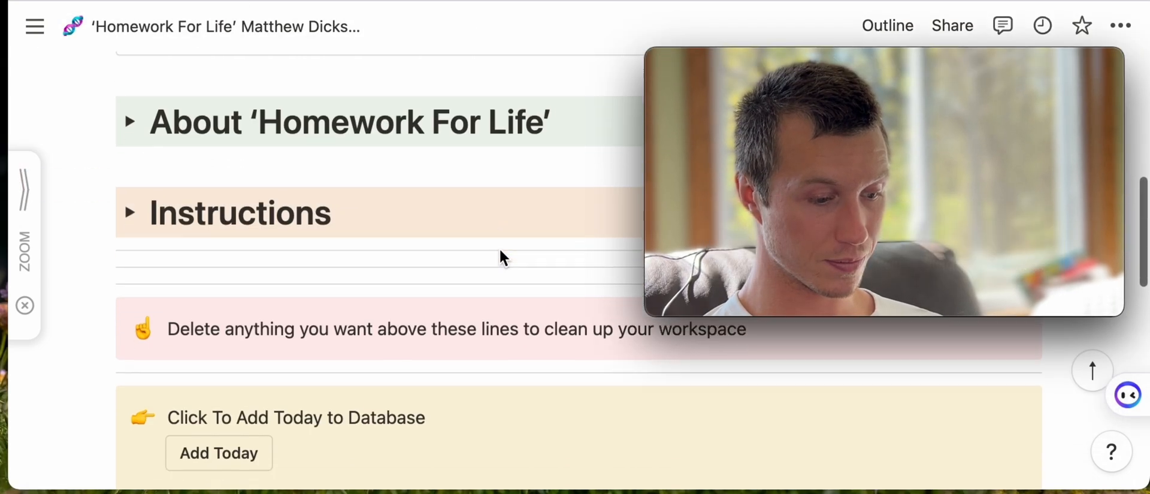
pyautogui.scroll(1, 499, 247)
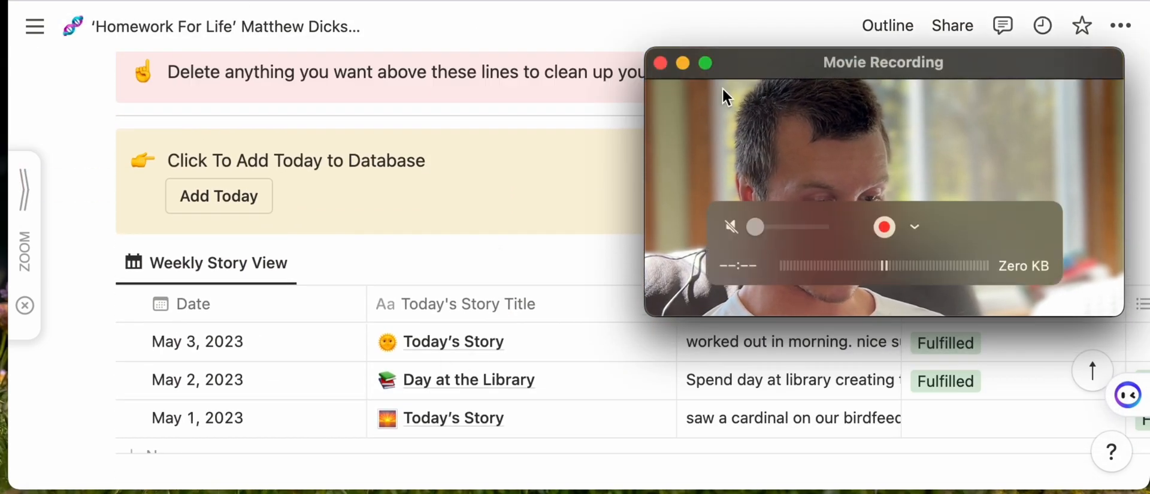
pyautogui.moveTo(726, 93); pyautogui.dragTo(767, 24)
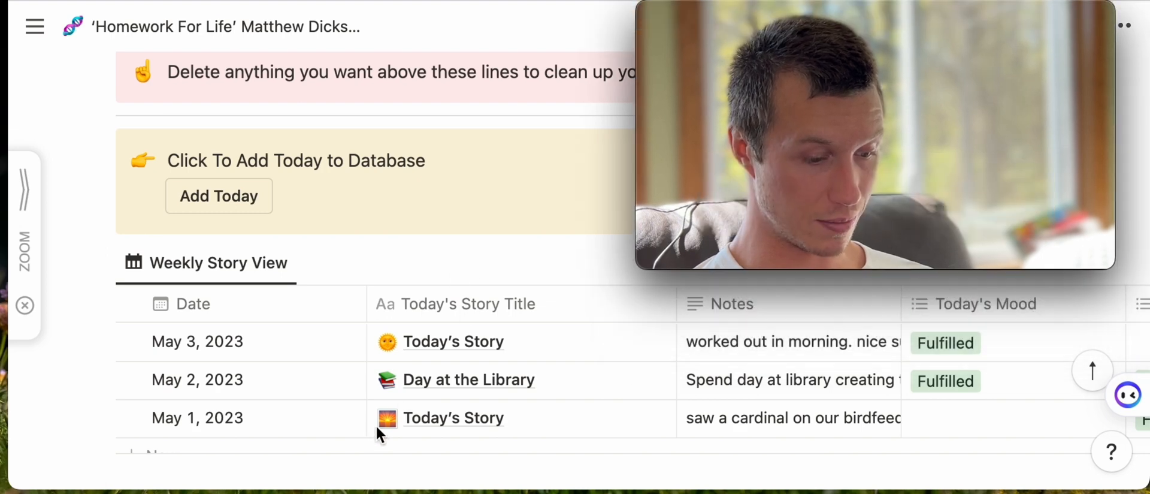
# Open the May 1, 2023 Today's Story entry beside the table and move the recording window off its details
pyautogui.click(393, 414)
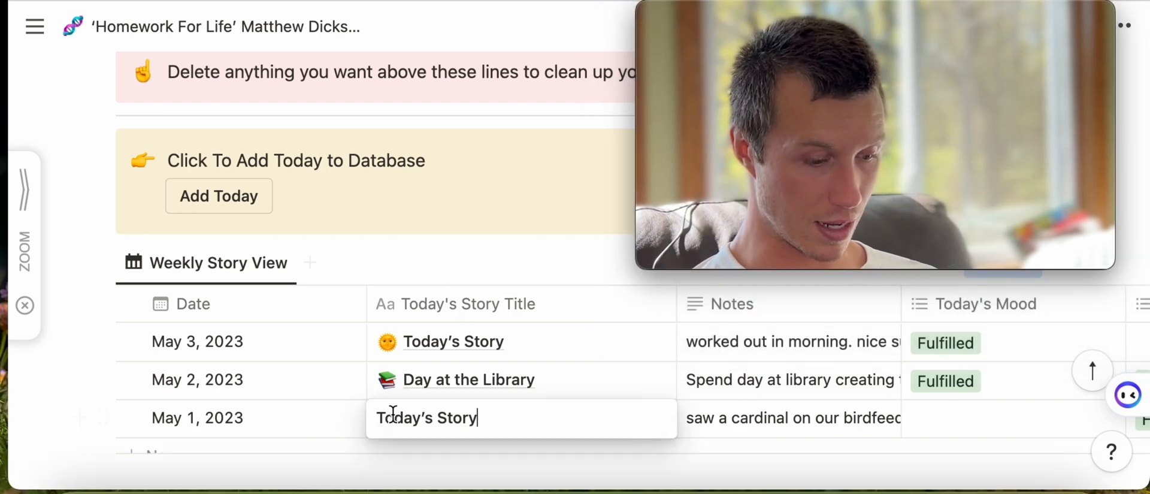
pyautogui.press('Escape')
pyautogui.click(638, 417)
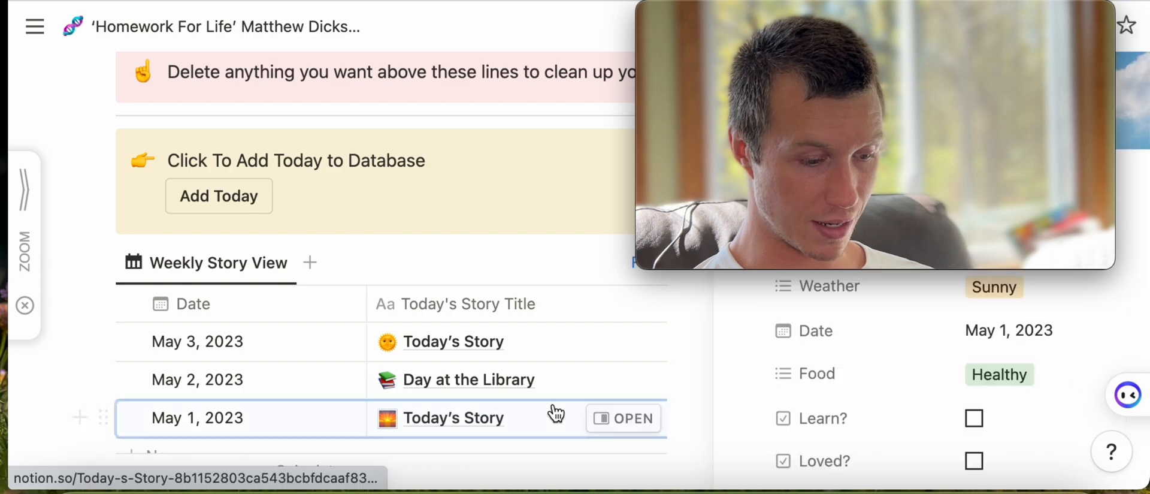
pyautogui.moveTo(836, 15); pyautogui.dragTo(375, 44)
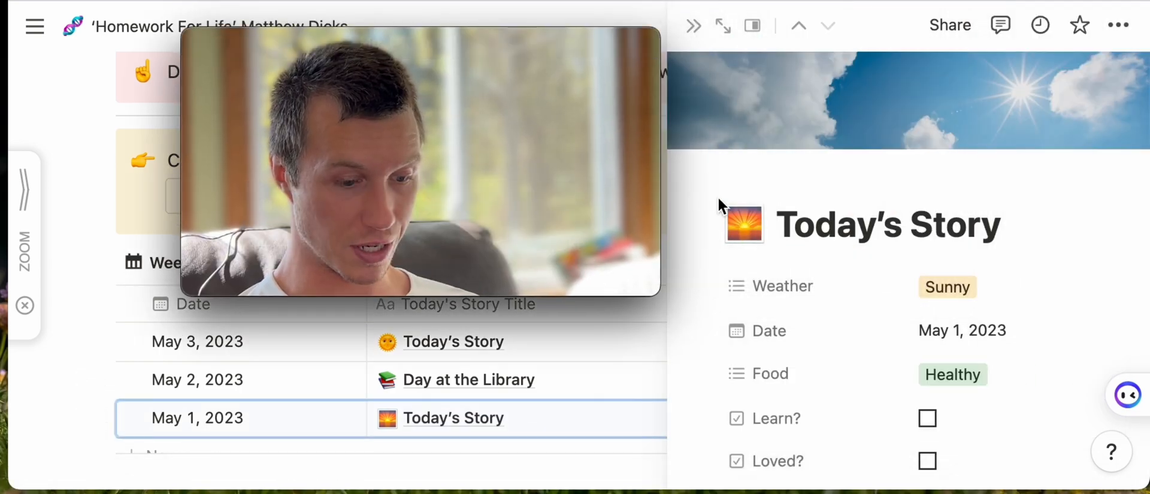
# Search the emojis for "bird", set the May 1 entry's icon to the green parrot and close the entry
pyautogui.click(742, 233)
pyautogui.write('bird')
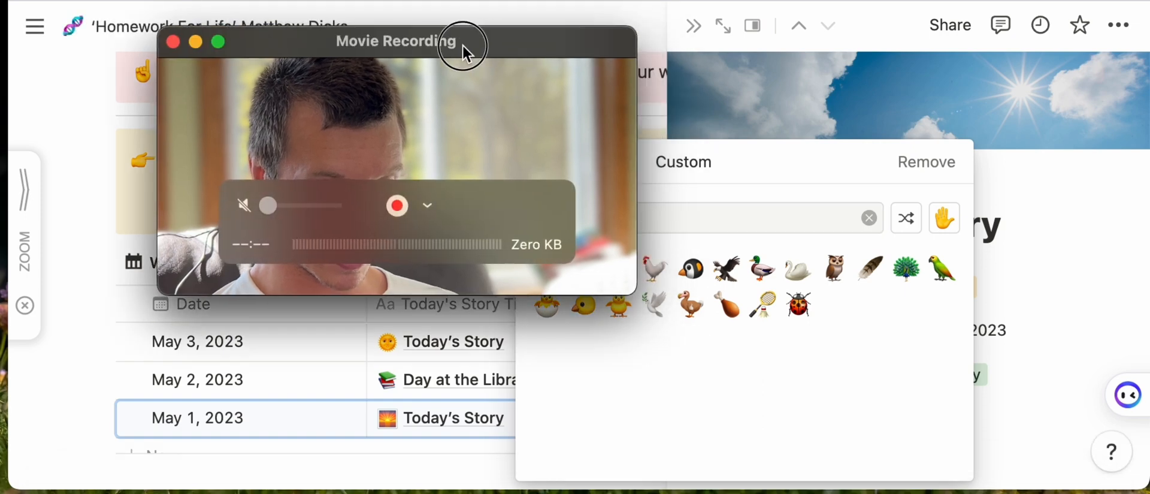
pyautogui.moveTo(463, 45); pyautogui.dragTo(281, 33)
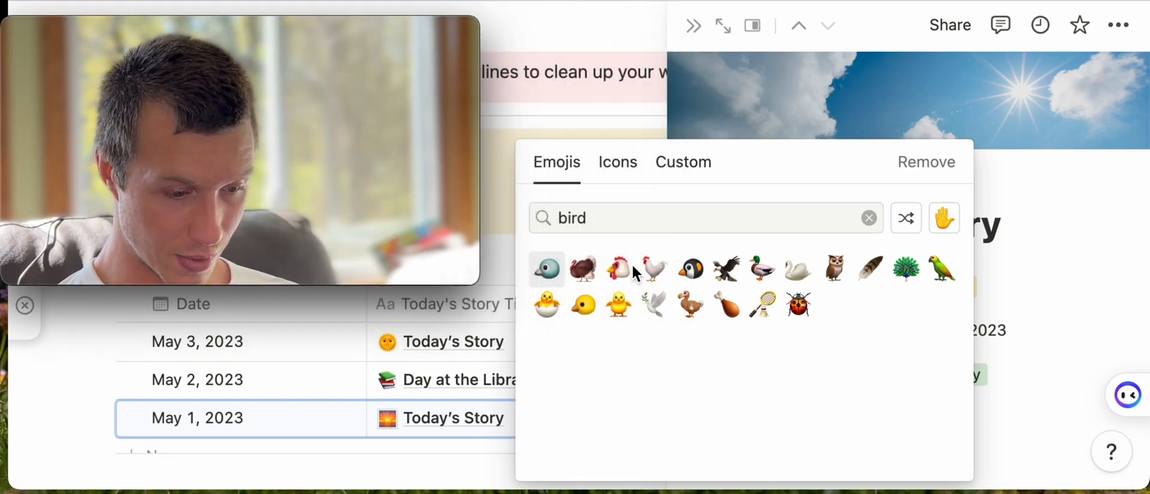
pyautogui.click(941, 270)
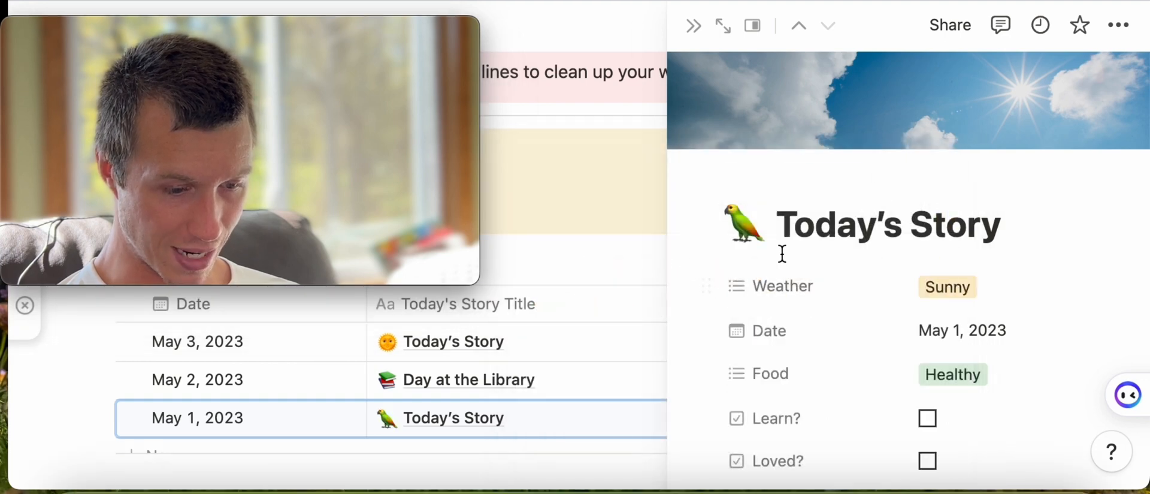
pyautogui.click(693, 26)
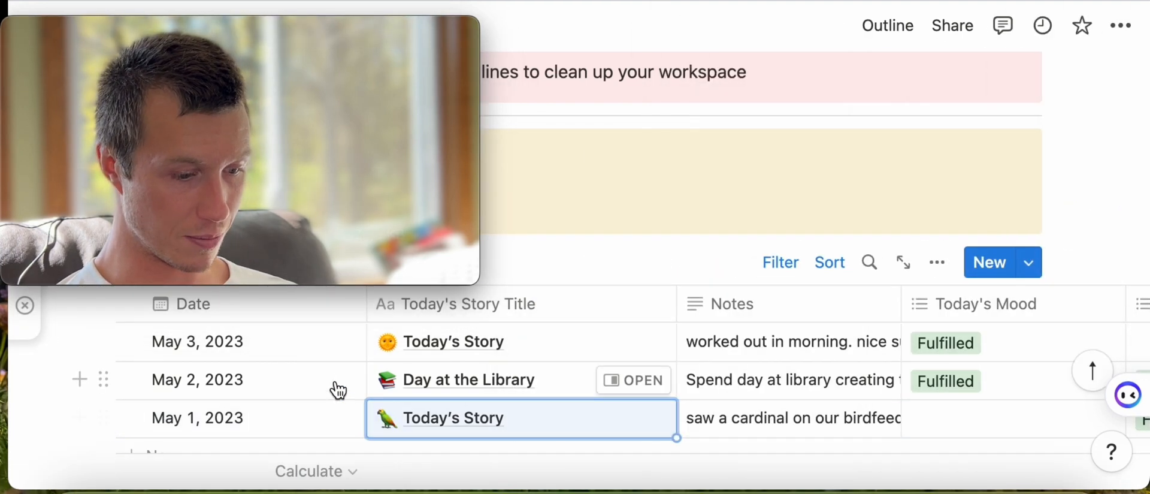
# Open the 'Homework For Life' Full Database Template from Additional Resources, move the recording window off its title and look over the page
pyautogui.scroll(-2, 336, 389)
pyautogui.scroll(2, 336, 389)
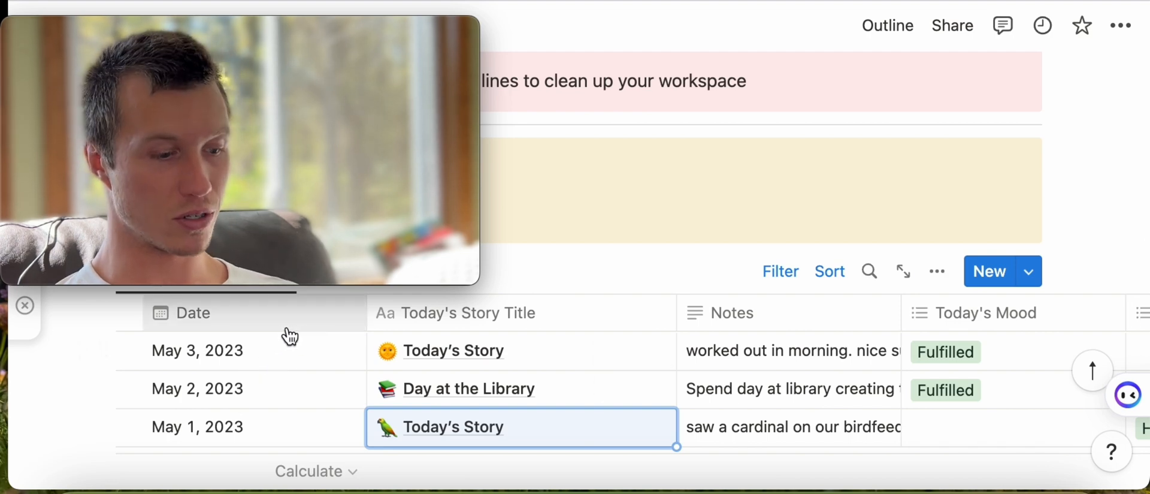
pyautogui.scroll(-5, 279, 366)
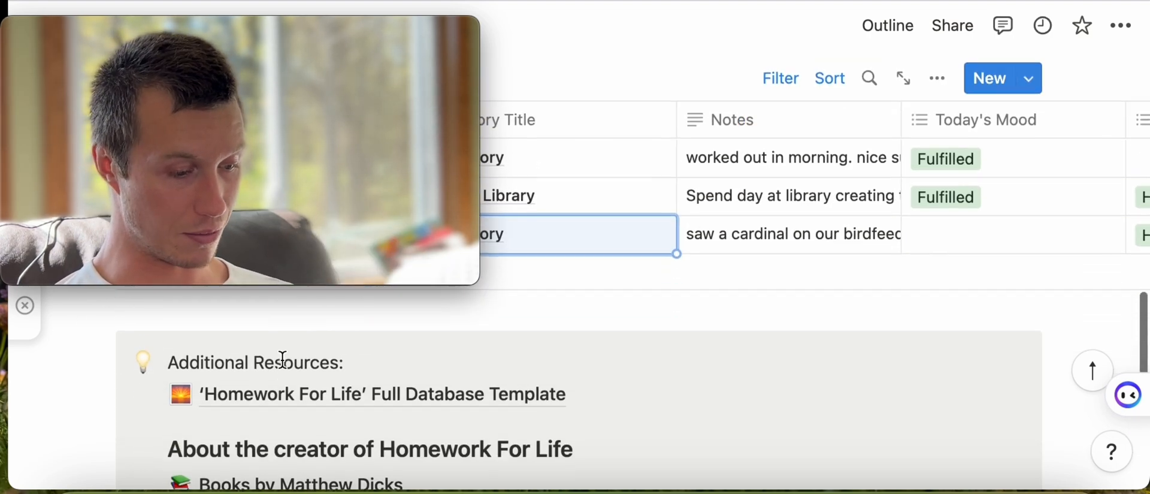
pyautogui.scroll(1, 311, 348)
pyautogui.click(400, 324)
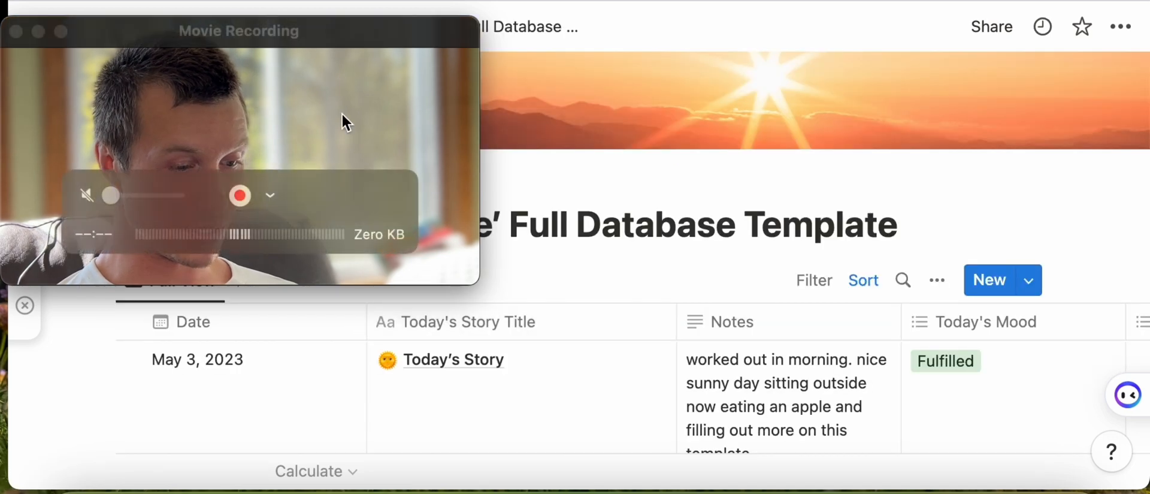
pyautogui.moveTo(288, 35); pyautogui.dragTo(936, 5)
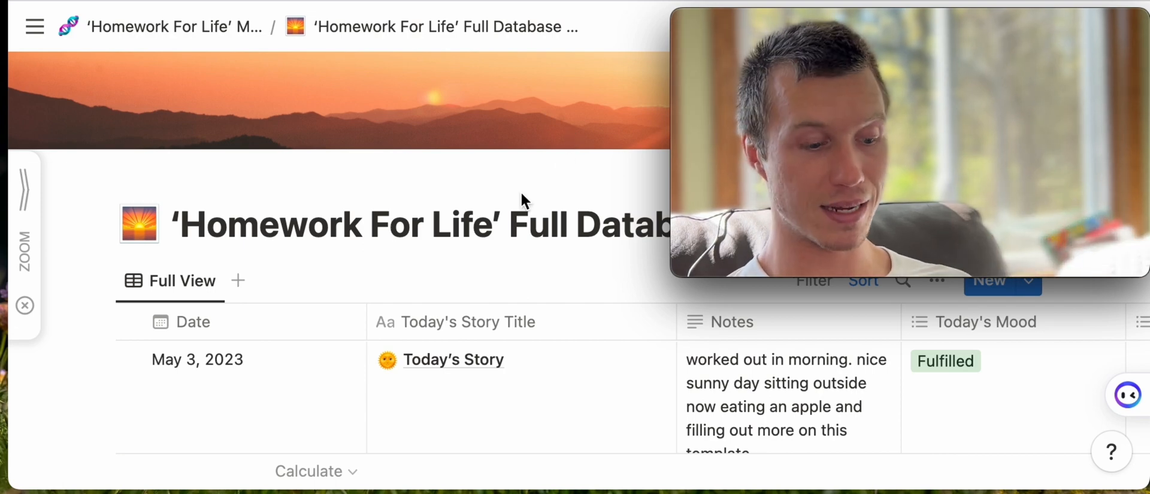
pyautogui.scroll(-10, 524, 201)
pyautogui.scroll(10, 520, 190)
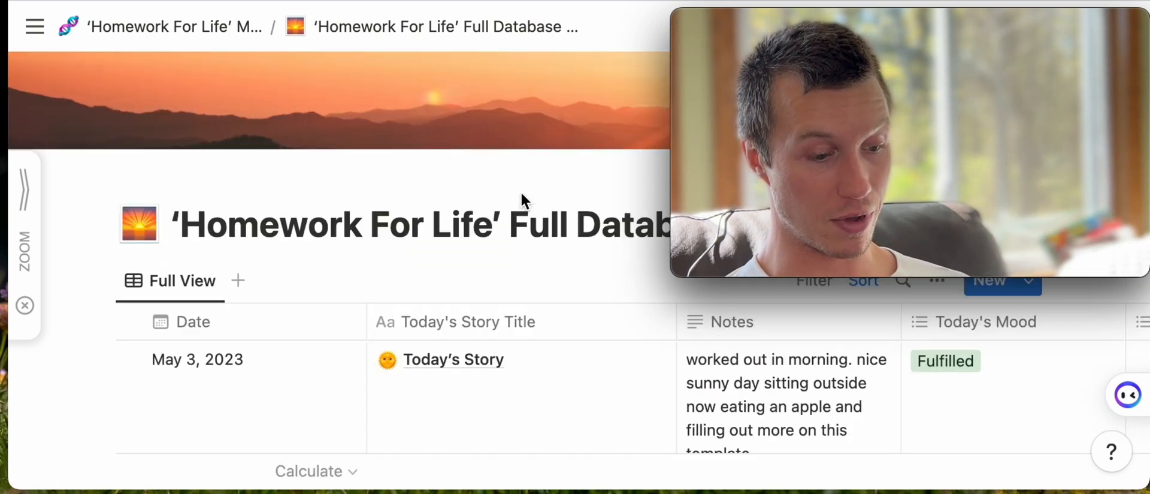
# Move the recording window off the database controls and add a Text property after the Loved? column
pyautogui.moveTo(893, 32); pyautogui.dragTo(529, 32)
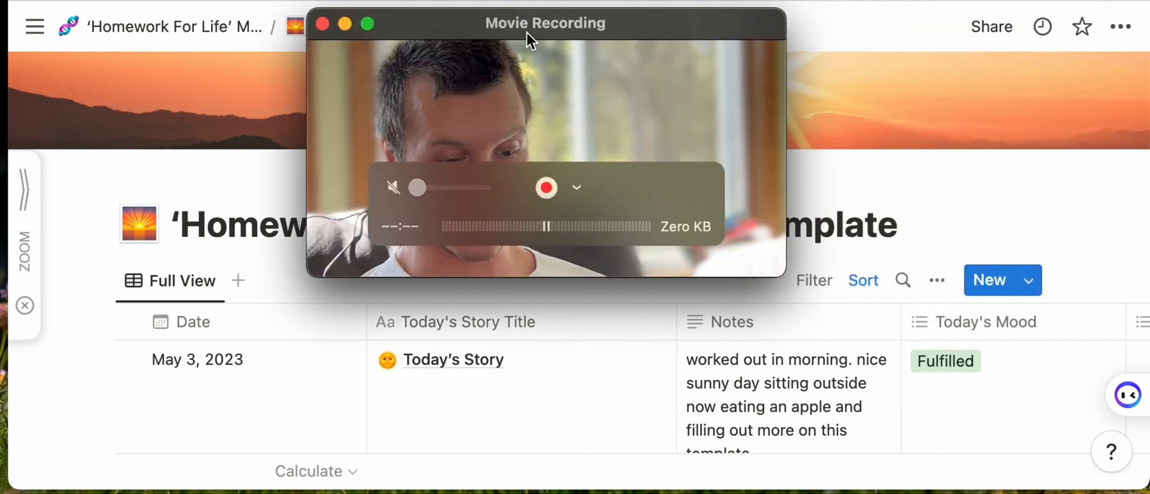
pyautogui.hscroll(15, 771, 365)
pyautogui.hscroll(12, 851, 354)
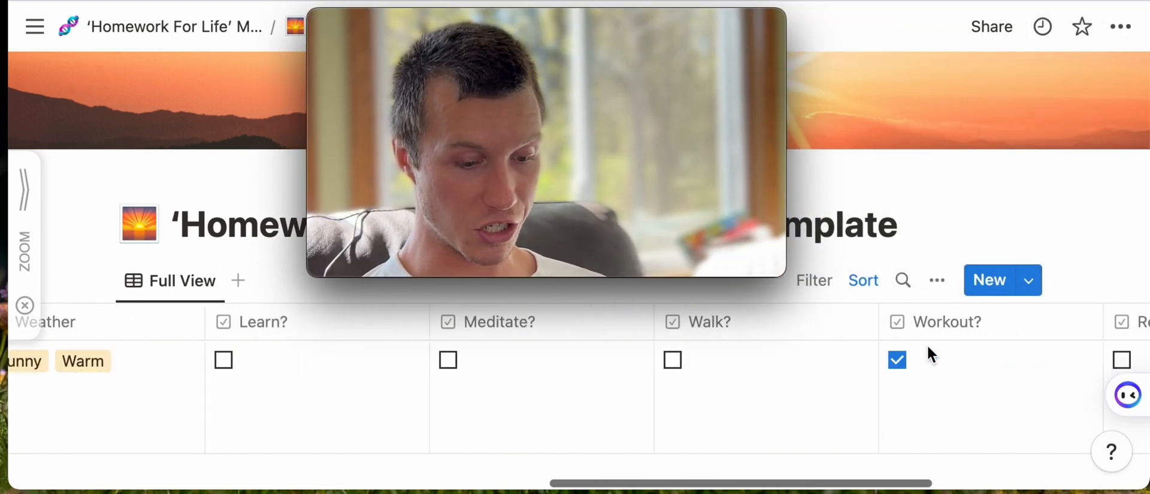
pyautogui.click(987, 323)
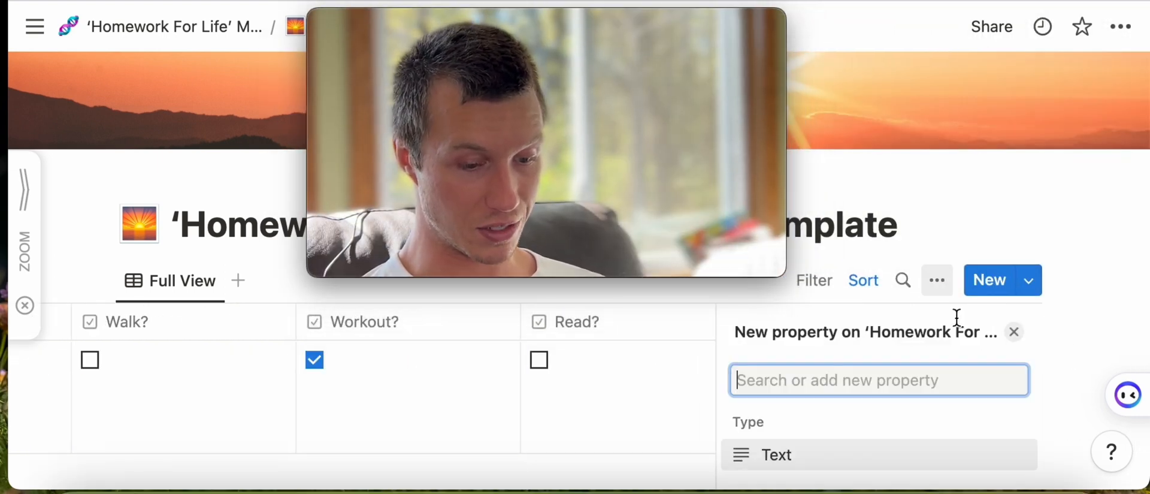
pyautogui.click(817, 378)
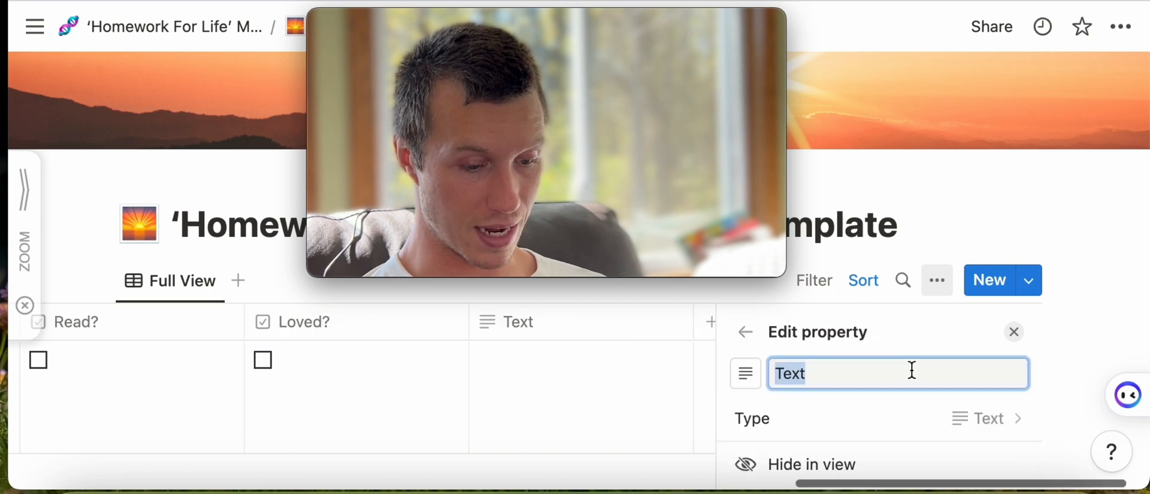
# Add a Checkbox property after the Text column of the full database and close the property editor
pyautogui.click(752, 342)
pyautogui.scroll(-3, 868, 379)
pyautogui.click(848, 372)
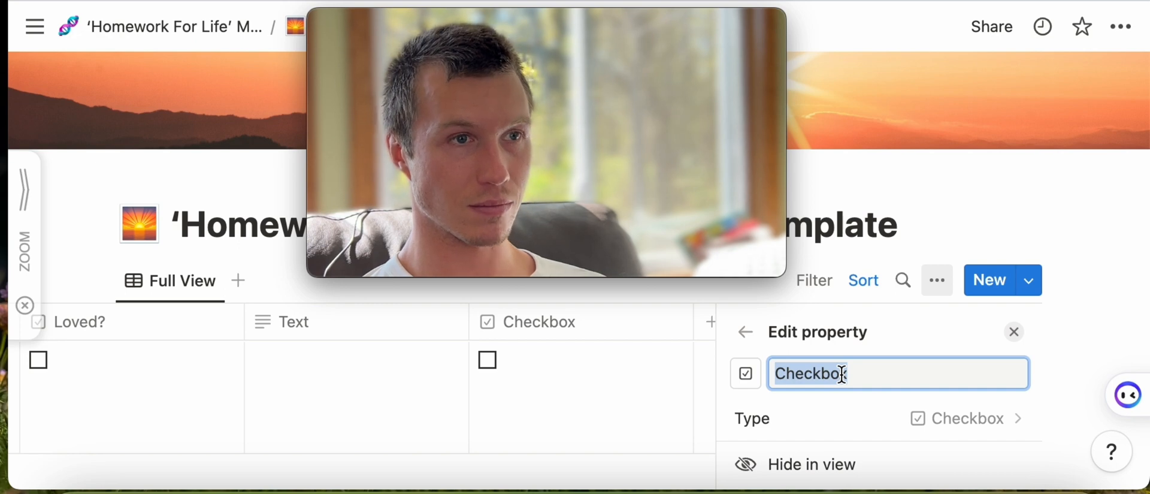
pyautogui.click(1015, 333)
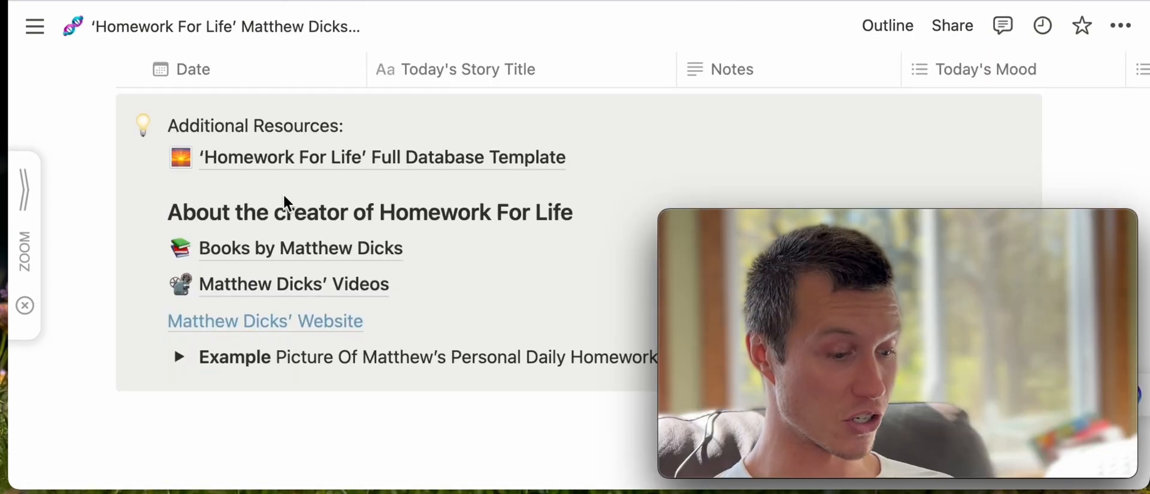
# Open the Books by Matthew Dicks page from Additional Resources and move the recording window off its book links
pyautogui.scroll(-2, 286, 203)
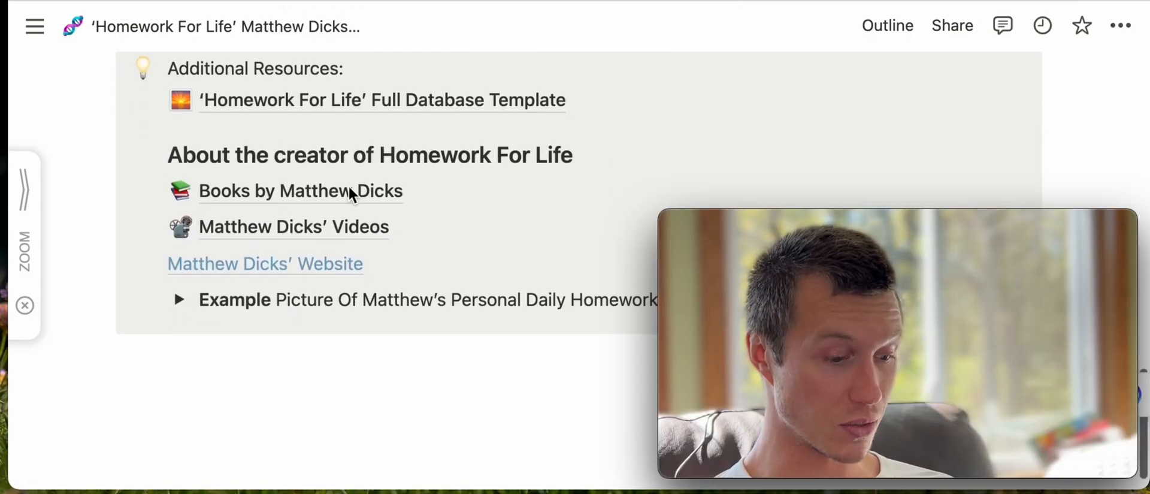
pyautogui.click(267, 191)
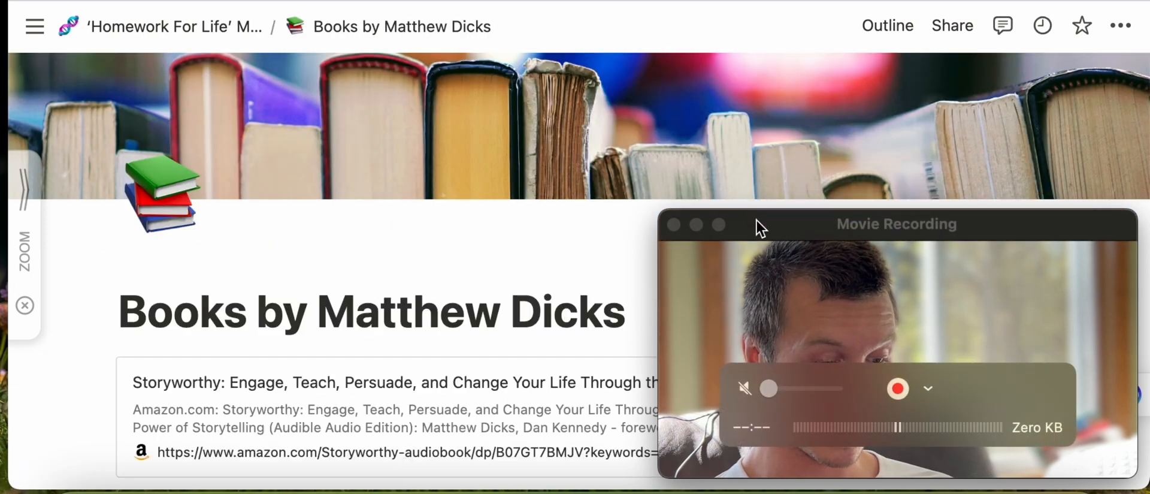
pyautogui.moveTo(758, 223); pyautogui.dragTo(750, 18)
# Look through the linked books and their summaries on the Books by Matthew Dicks page
pyautogui.scroll(-3, 455, 323)
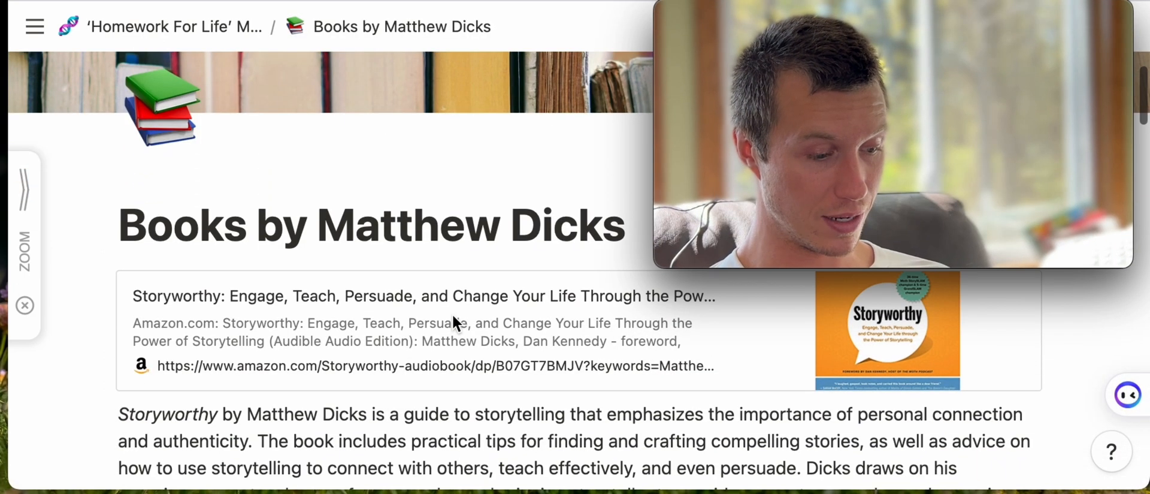
pyautogui.scroll(-1, 480, 311)
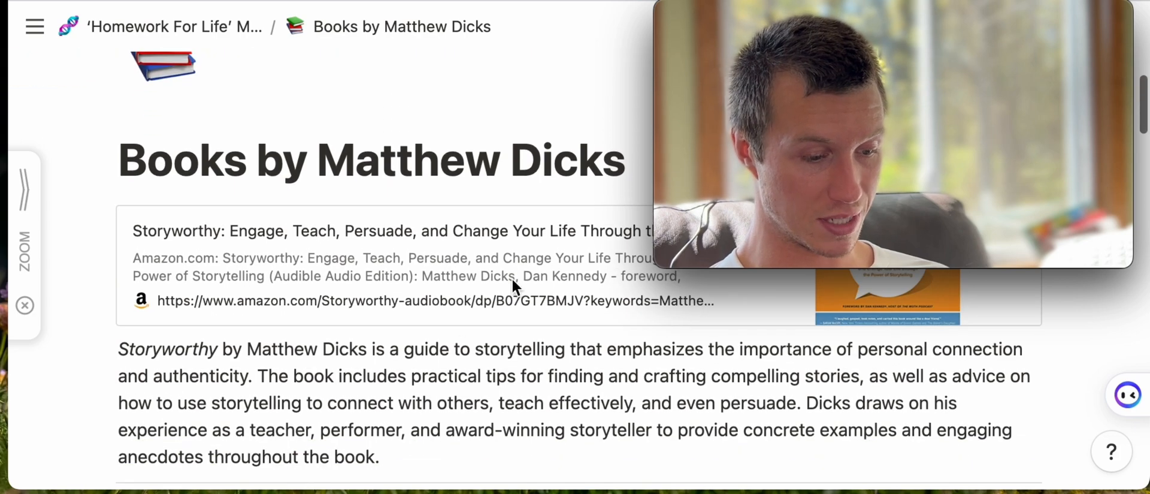
pyautogui.scroll(1, 545, 284)
pyautogui.scroll(-1, 624, 339)
pyautogui.scroll(-2, 665, 343)
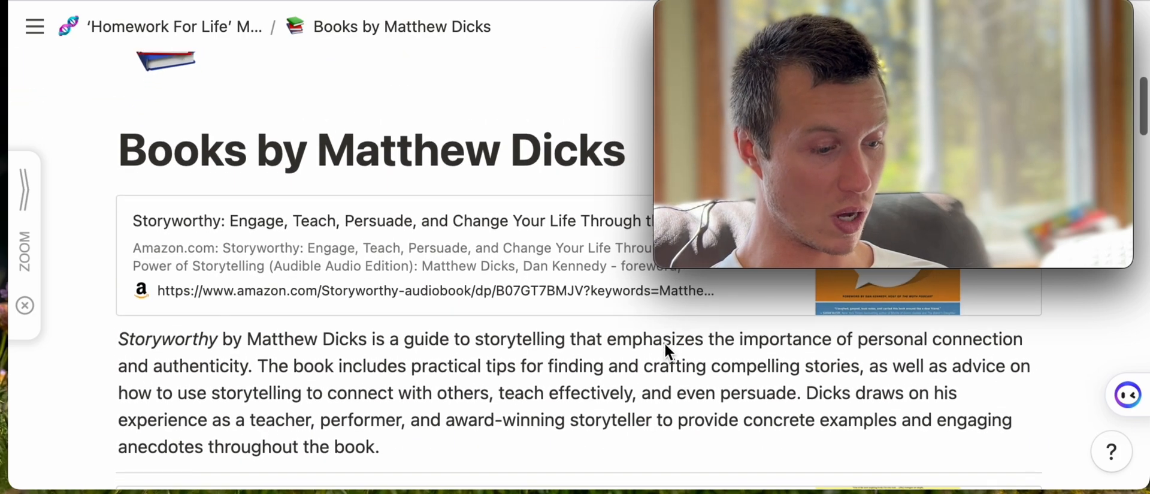
pyautogui.scroll(-20, 417, 357)
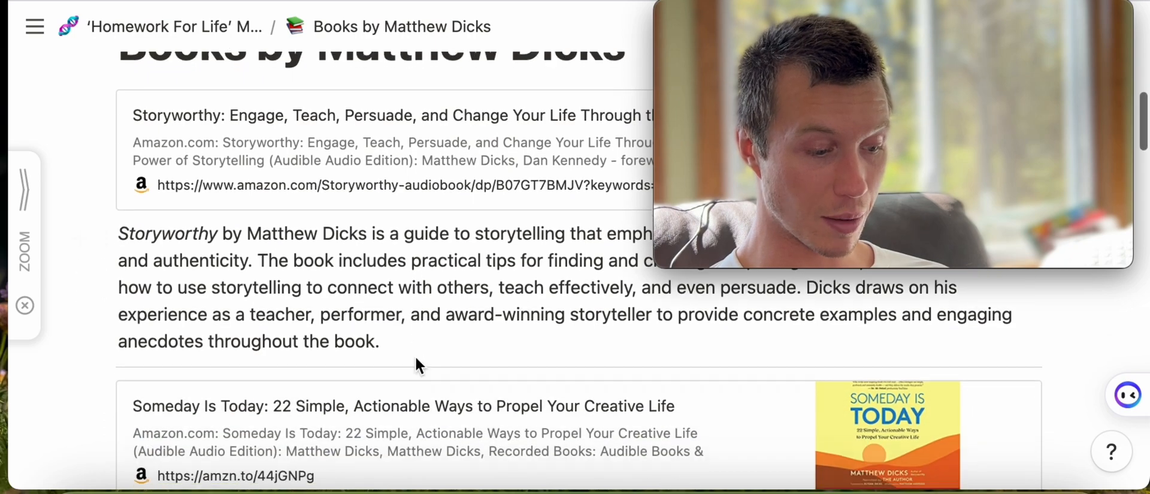
pyautogui.scroll(-20, 513, 350)
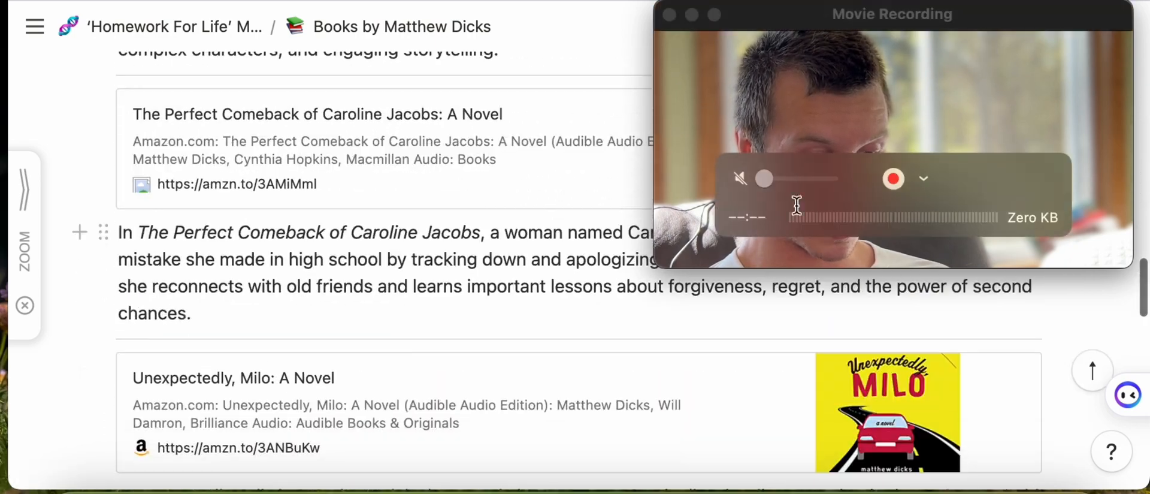
pyautogui.scroll(20, 513, 342)
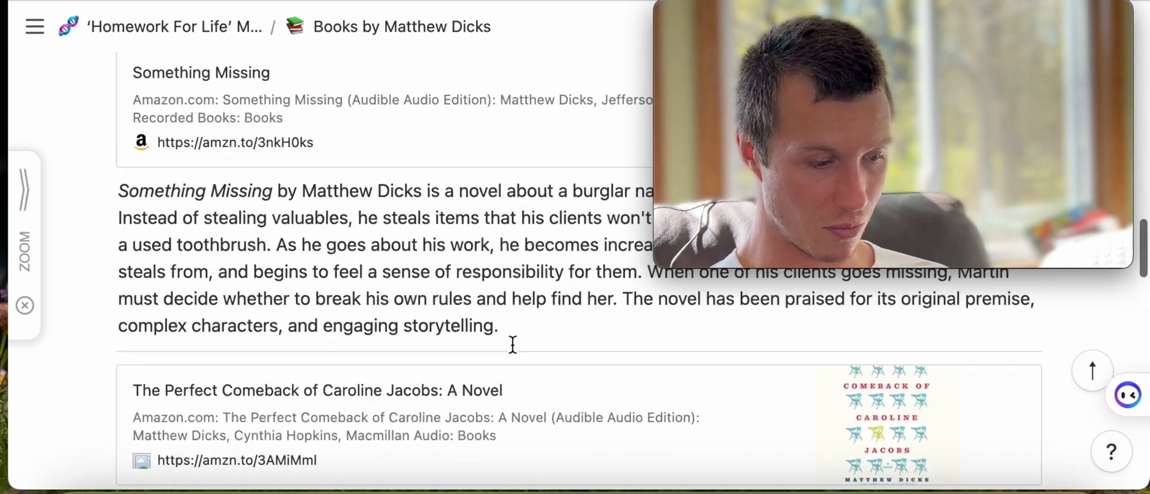
# Return to the main 'Homework For Life' page and open Matthew Dicks' Videos from Additional Resources
pyautogui.click(201, 28)
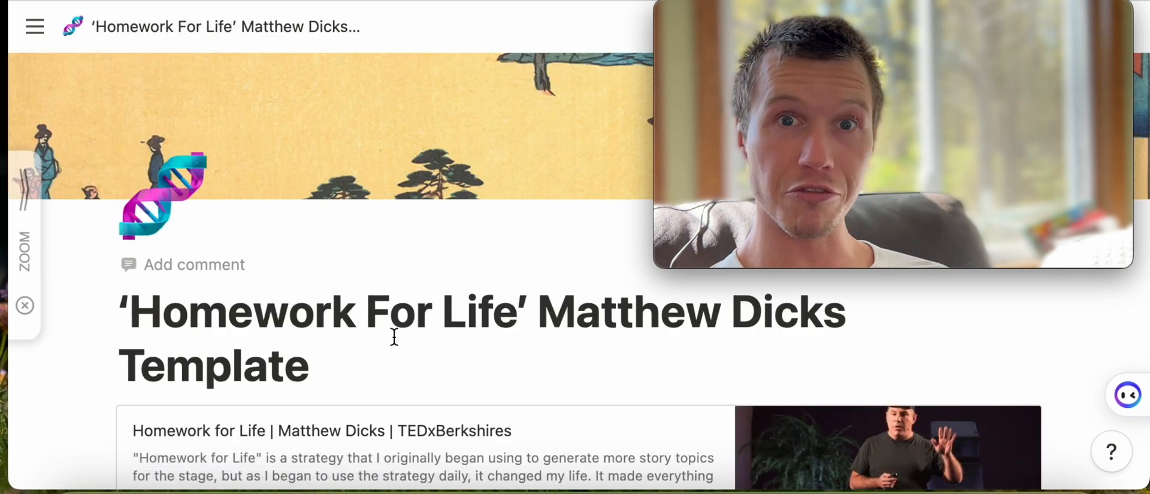
pyautogui.scroll(-10, 394, 336)
pyautogui.scroll(-10, 394, 336)
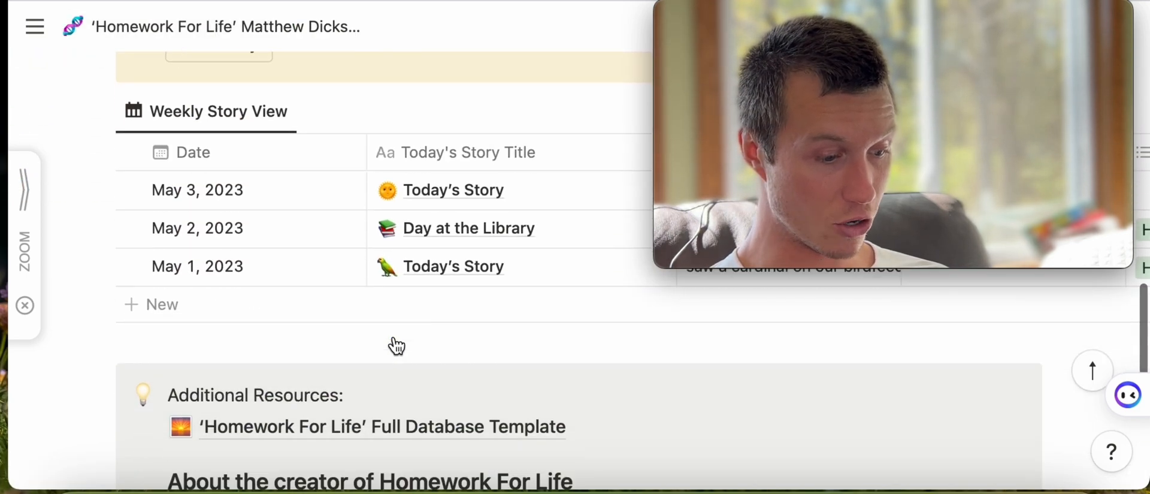
pyautogui.click(296, 322)
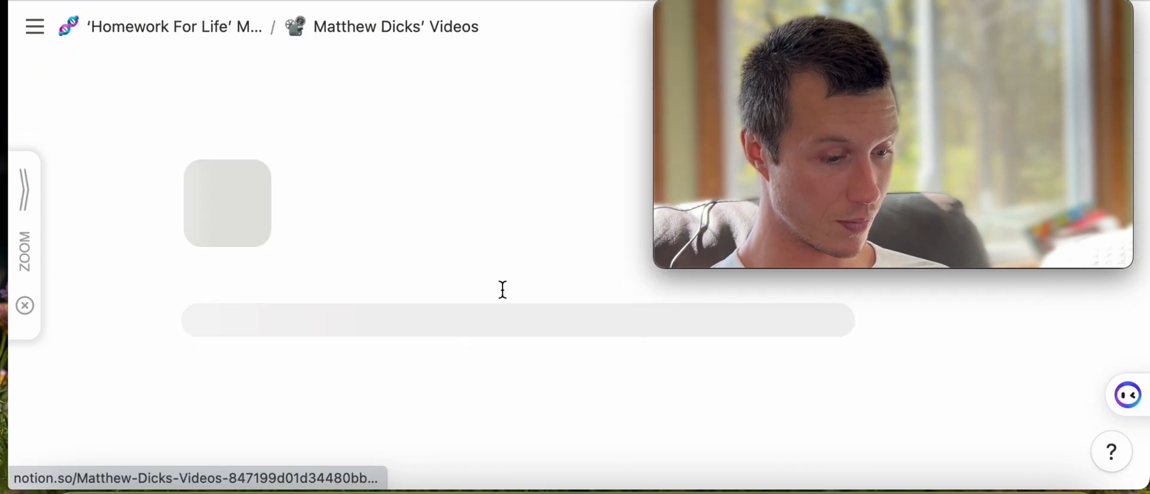
# Look through the Stories, TedX Talks and Random Others sections of the Matthew Dicks' Videos page
pyautogui.scroll(-5, 403, 281)
pyautogui.scroll(2, 405, 287)
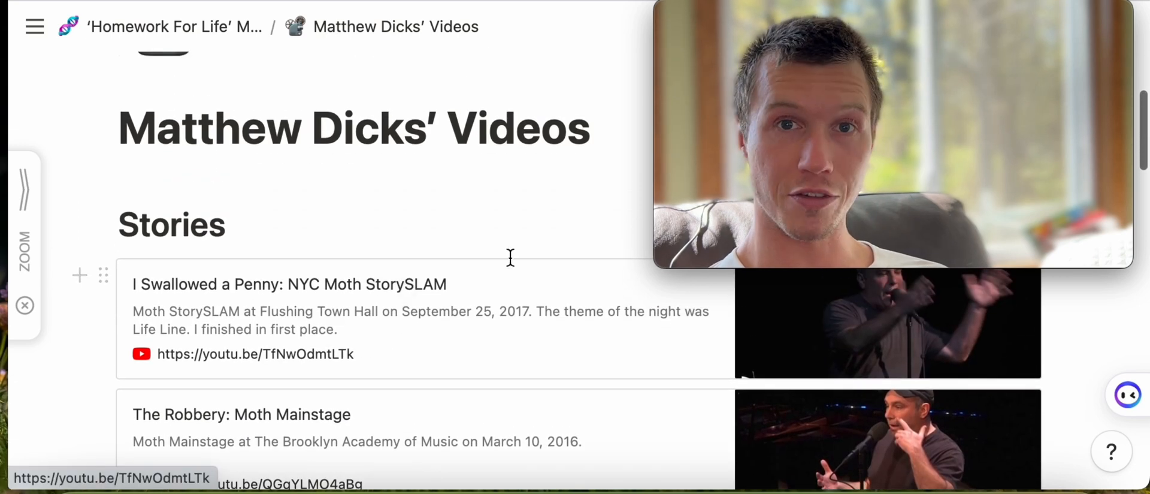
pyautogui.scroll(-2, 510, 257)
pyautogui.scroll(1, 511, 265)
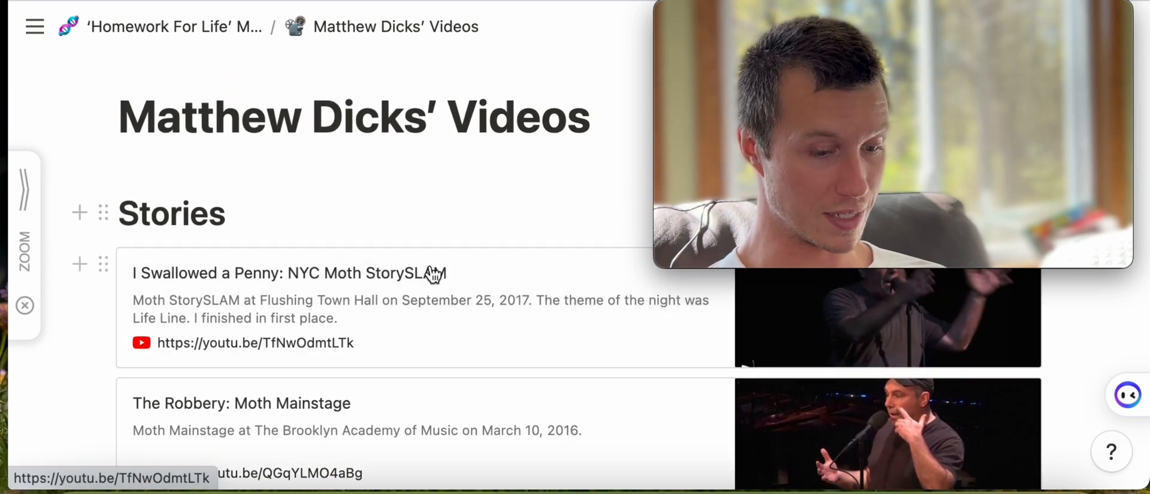
pyautogui.scroll(1, 433, 274)
pyautogui.scroll(-10, 691, 336)
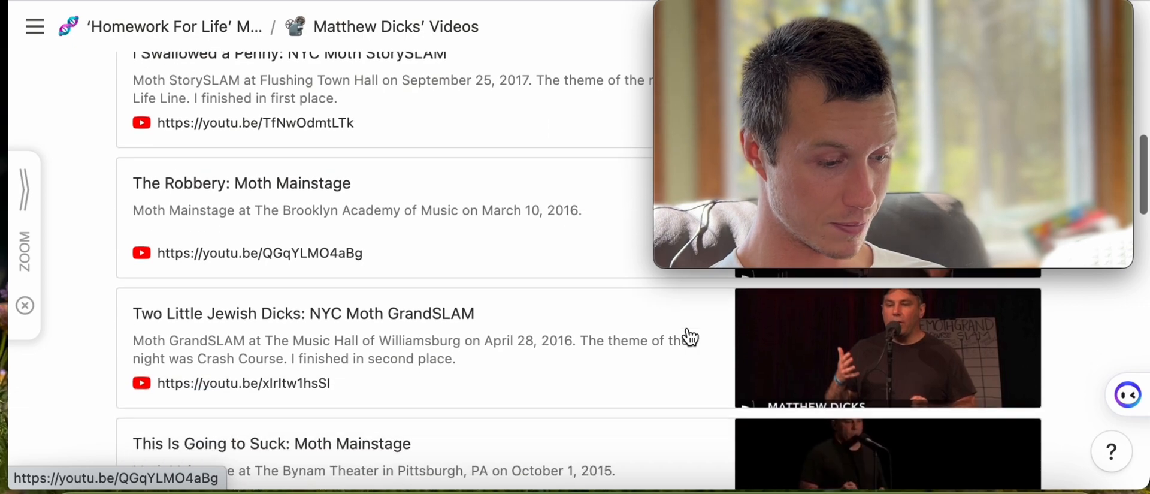
pyautogui.scroll(-10, 533, 322)
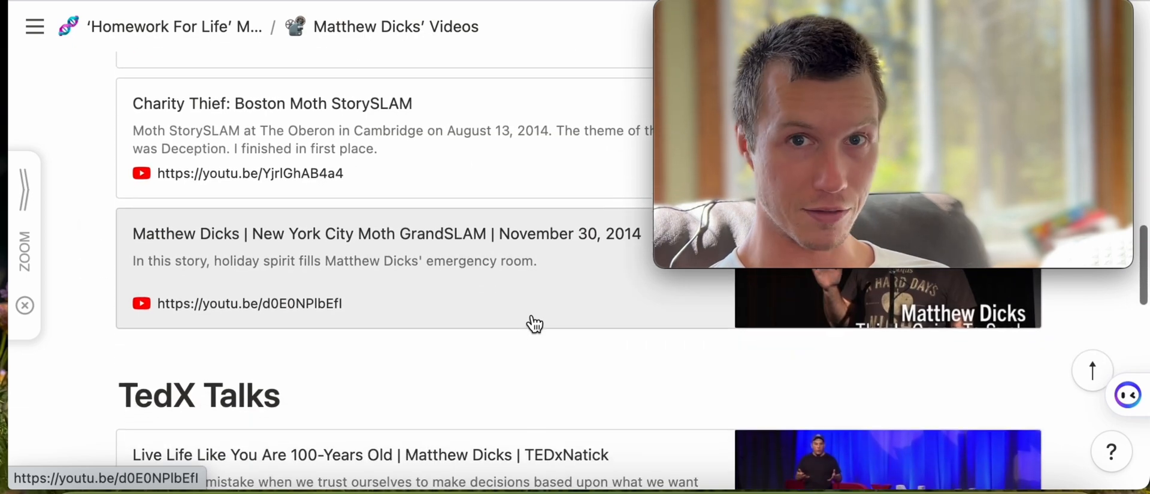
pyautogui.scroll(1, 535, 324)
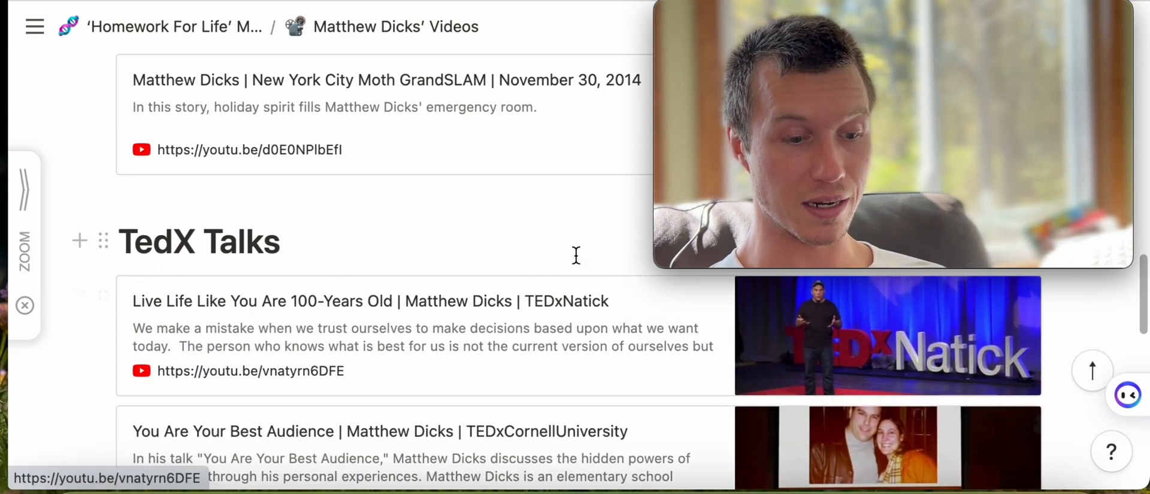
pyautogui.scroll(-15, 513, 294)
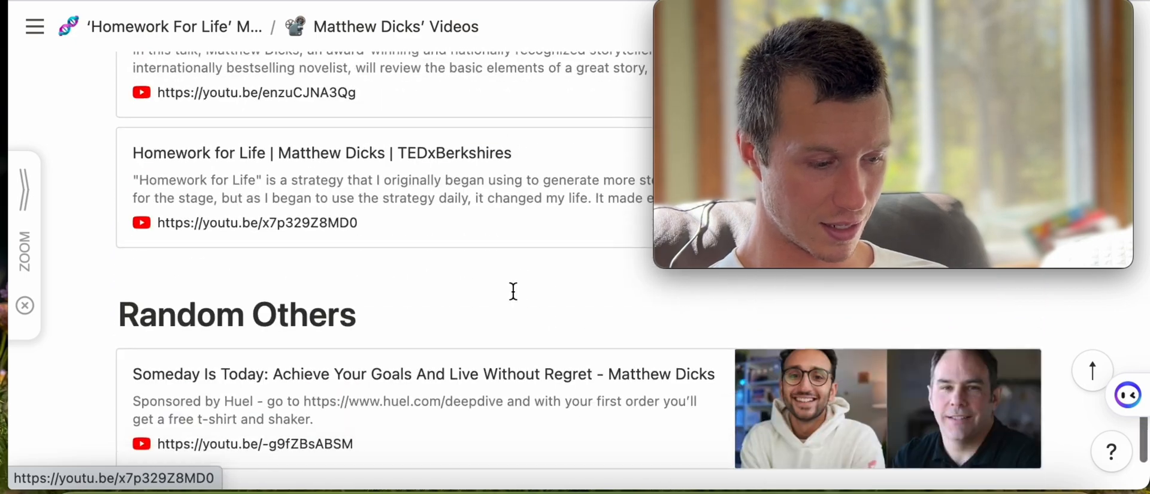
pyautogui.scroll(15, 513, 291)
pyautogui.scroll(-18, 650, 377)
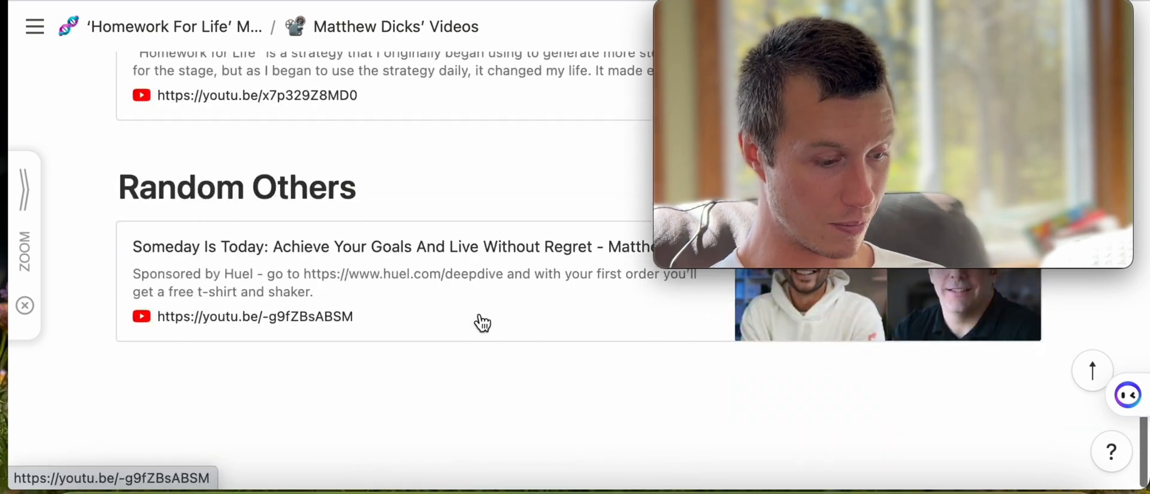
pyautogui.scroll(1, 482, 322)
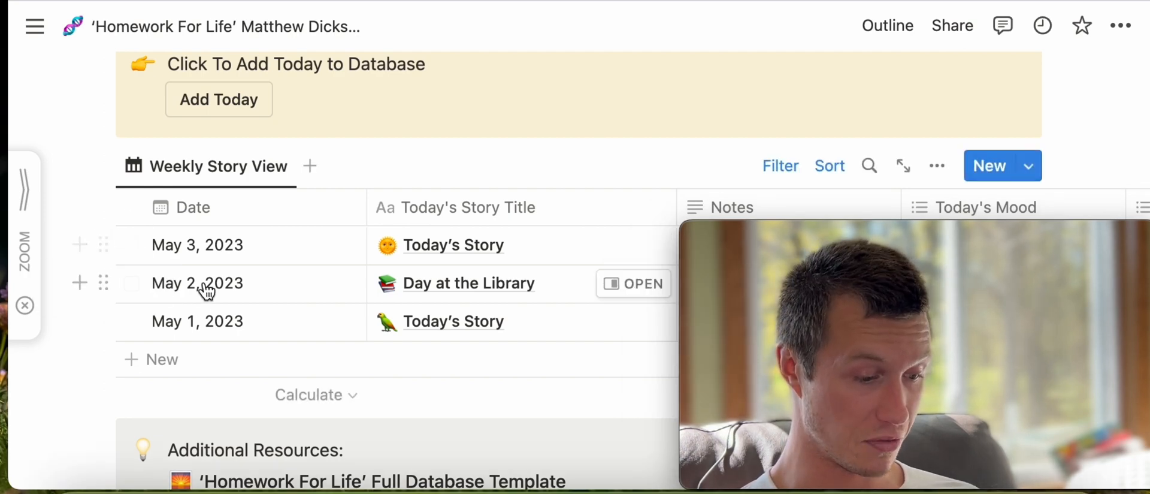
# Delete the May 3, May 2 and May 1, 2023 entries from the Weekly Story View
pyautogui.click(103, 244)
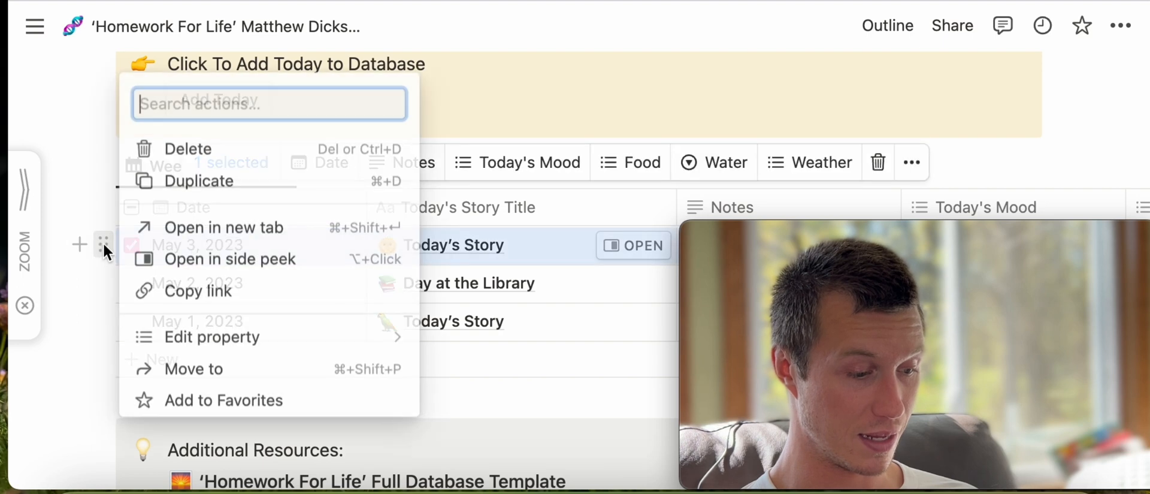
pyautogui.press('Delete')
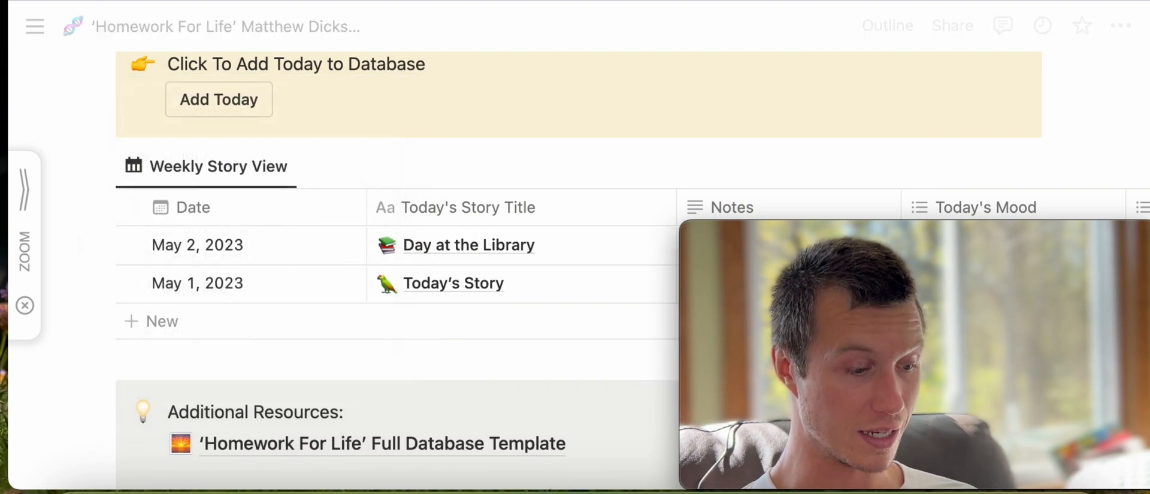
pyautogui.click(103, 242)
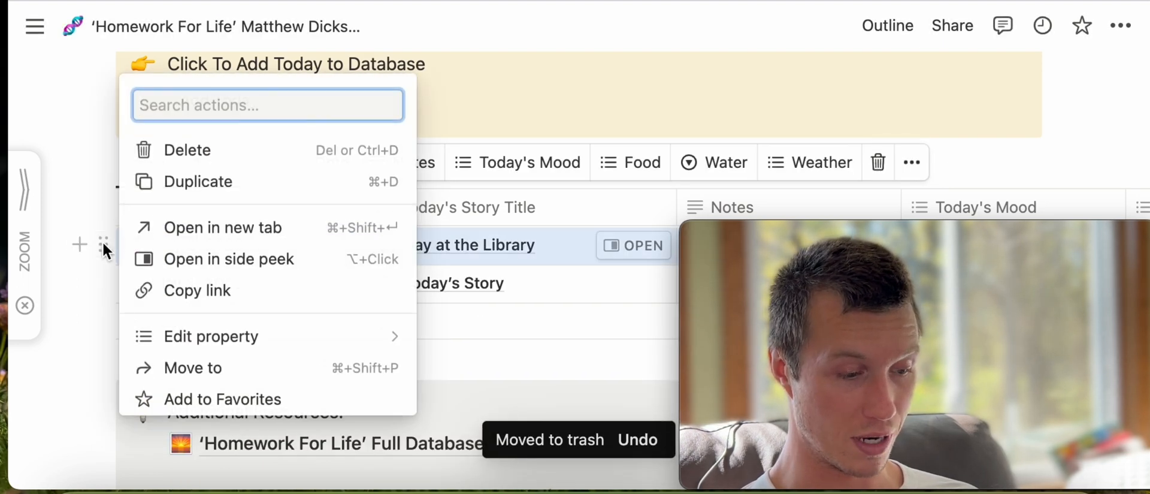
pyautogui.press('Delete')
pyautogui.click(103, 243)
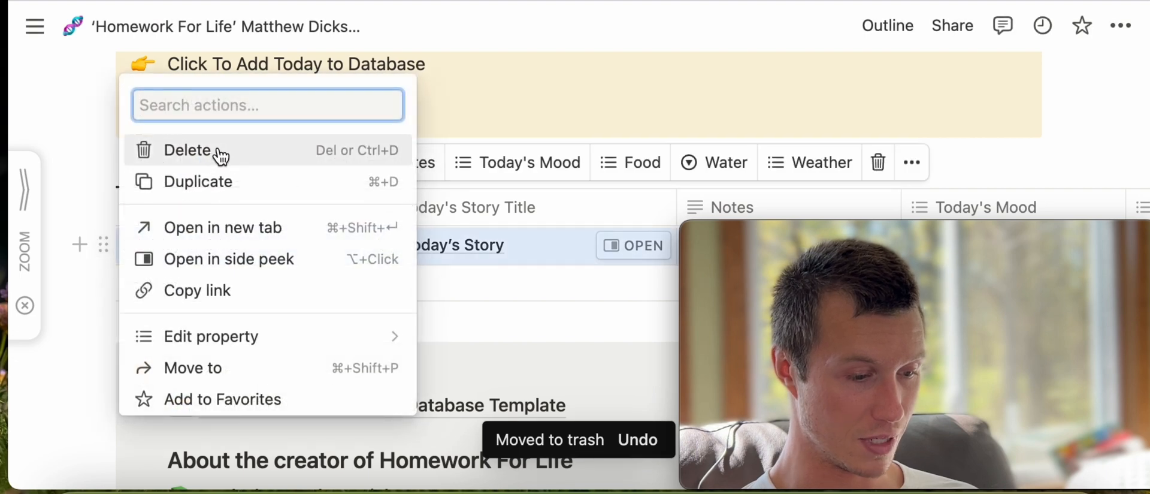
pyautogui.click(218, 154)
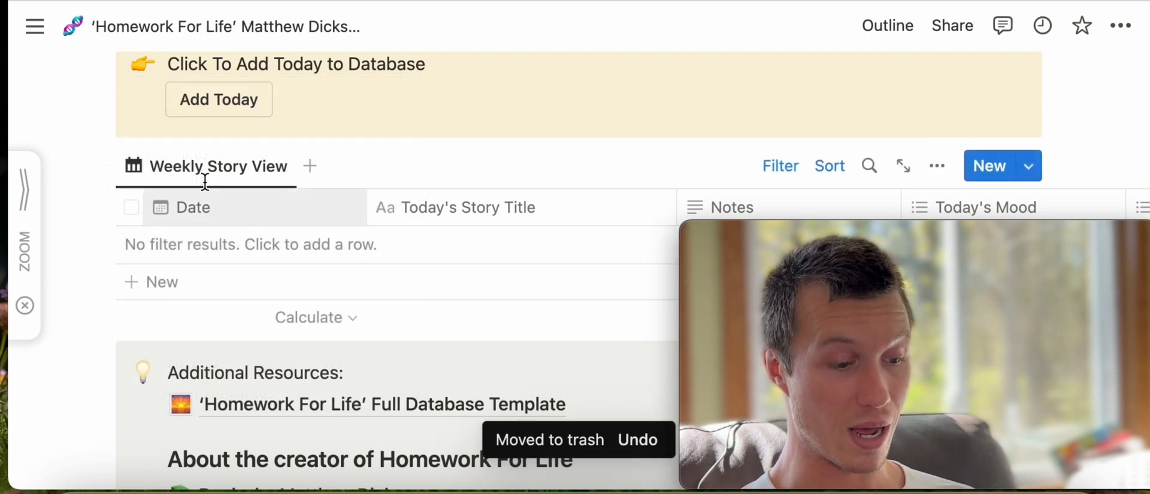
# Add today's entry to the database and look over its properties, writing prompts and AI story block
pyautogui.click(245, 111)
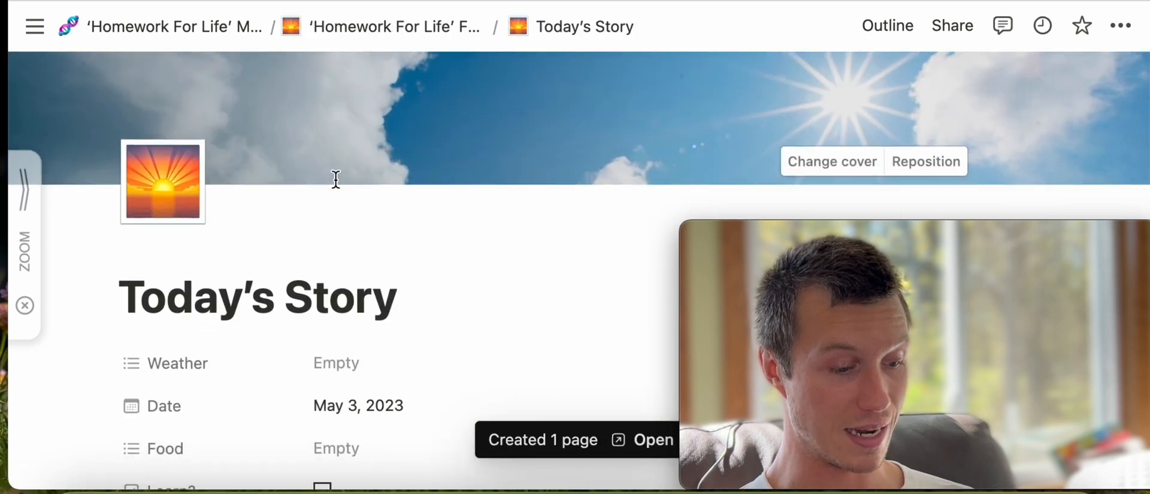
pyautogui.scroll(-5, 336, 183)
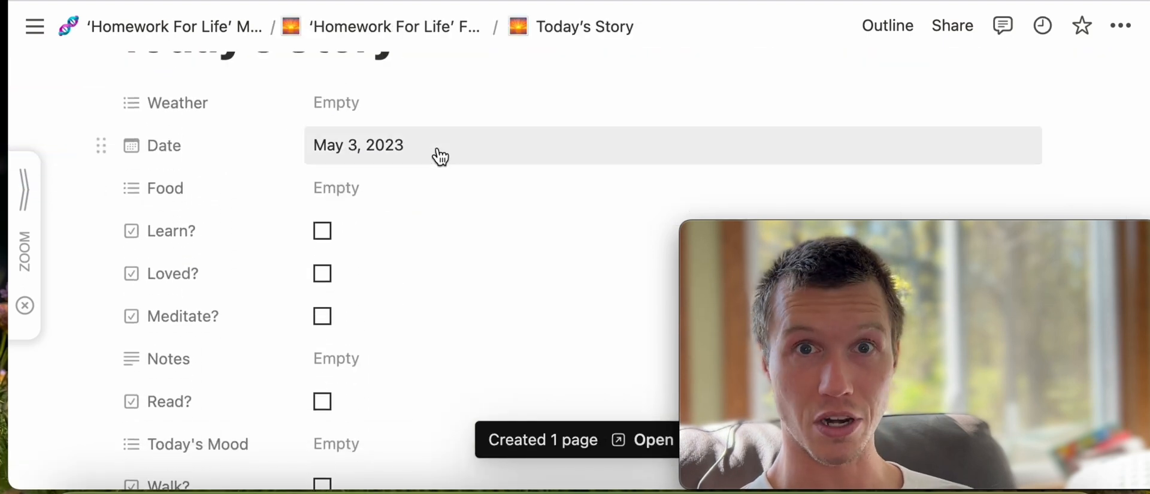
pyautogui.scroll(-12, 441, 157)
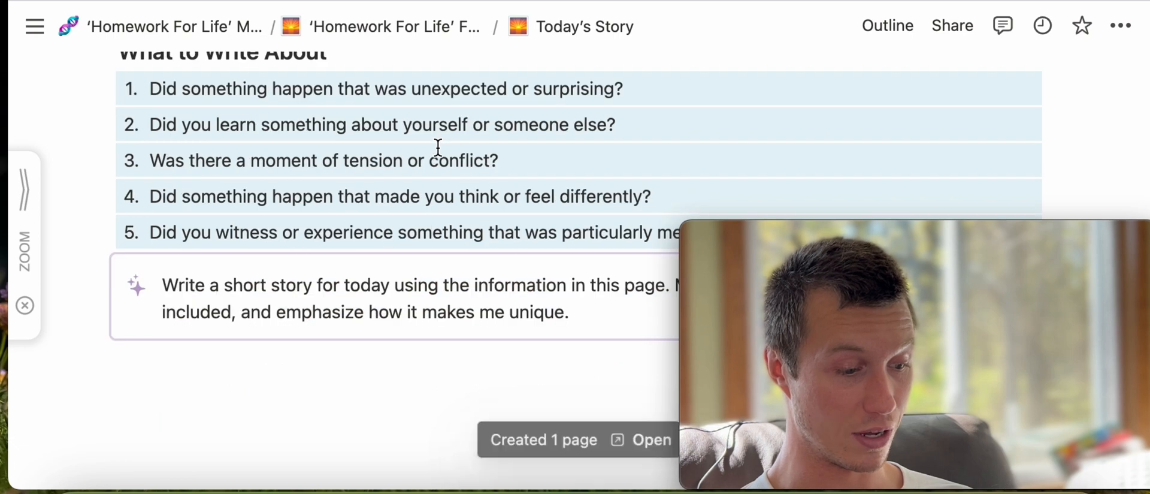
pyautogui.scroll(15, 470, 324)
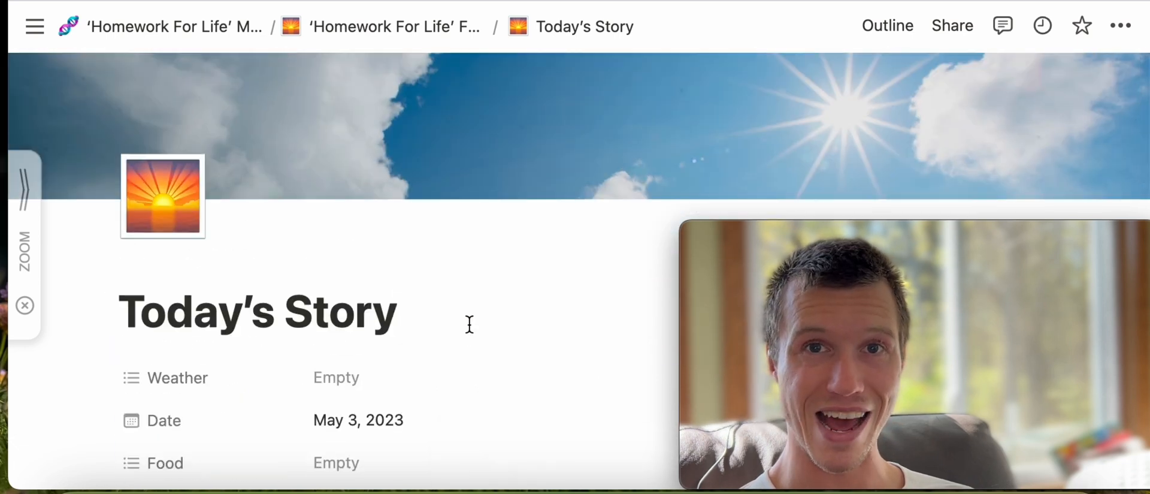